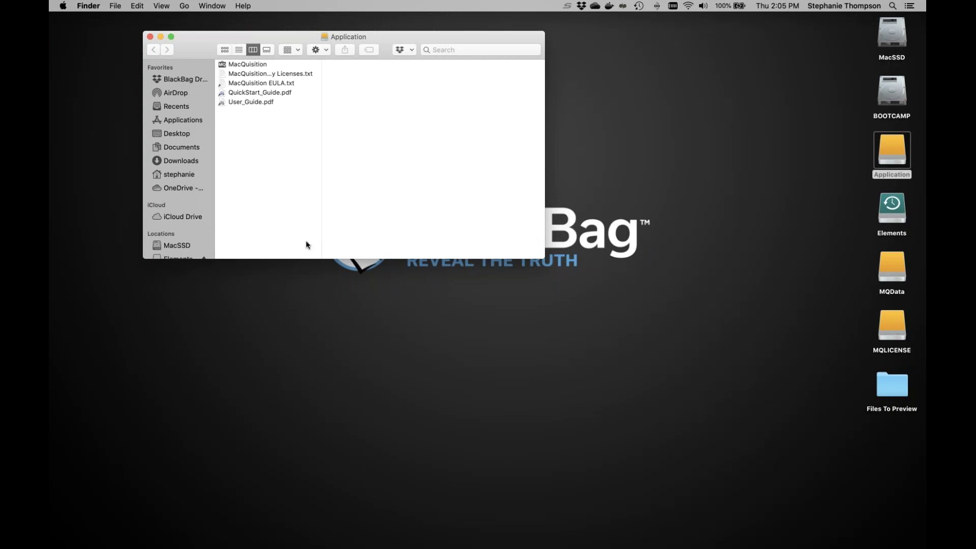
- Launch MacQuisition from the Application volume, dismiss the first helper prompt, and choose to authorize it with administrative permissions
double_click(244, 64)
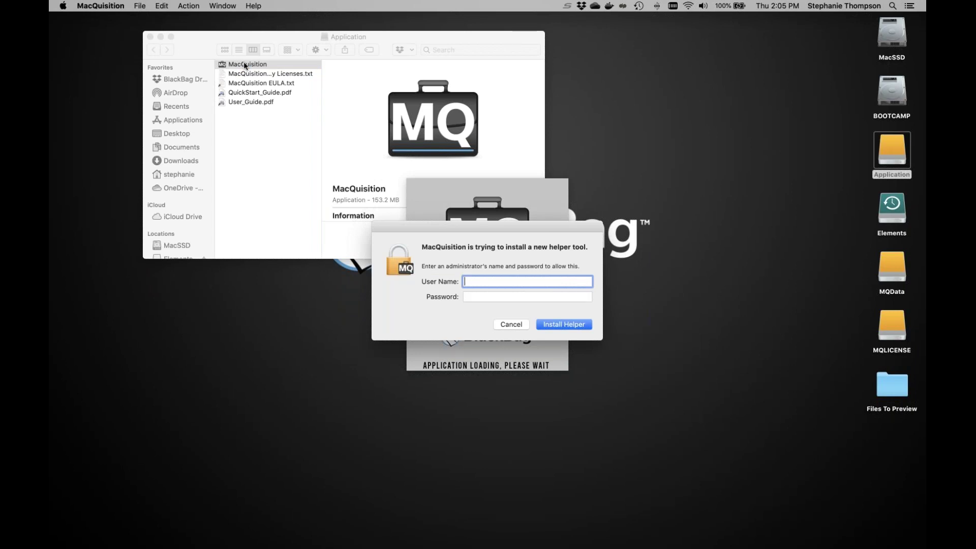
click(502, 325)
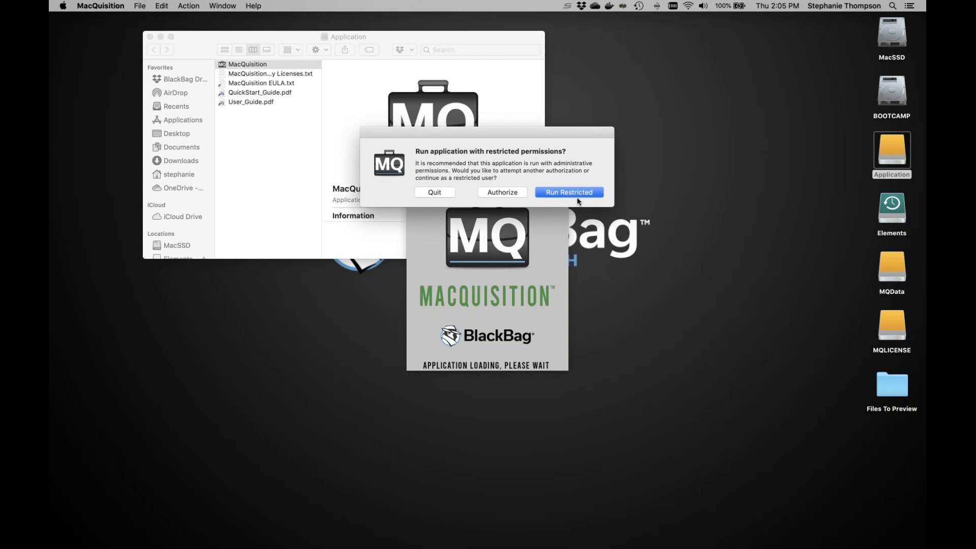
click(496, 193)
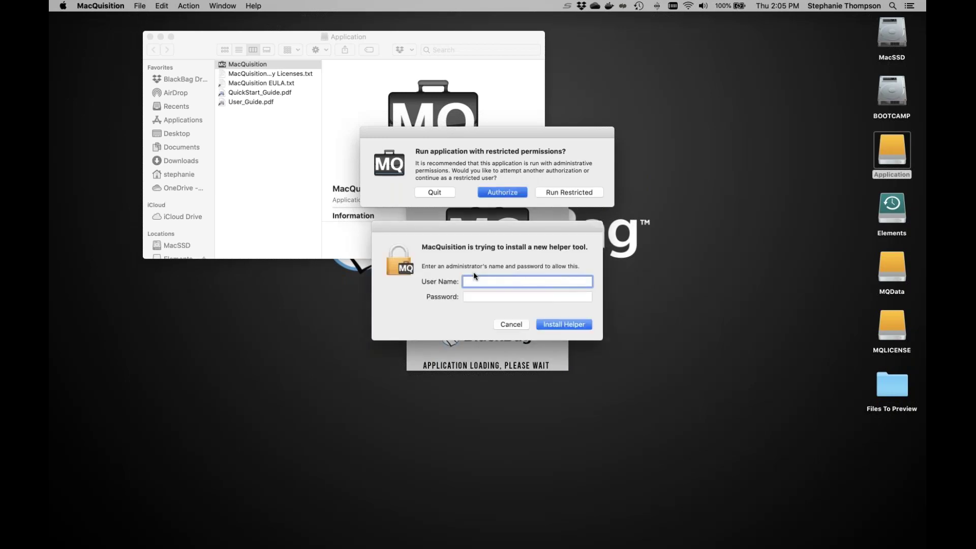
- Enter the administrator's user name and password to install the MacQuisition helper tool
key(Tab)
key(shift+Tab)
text(z)
key(Tab)
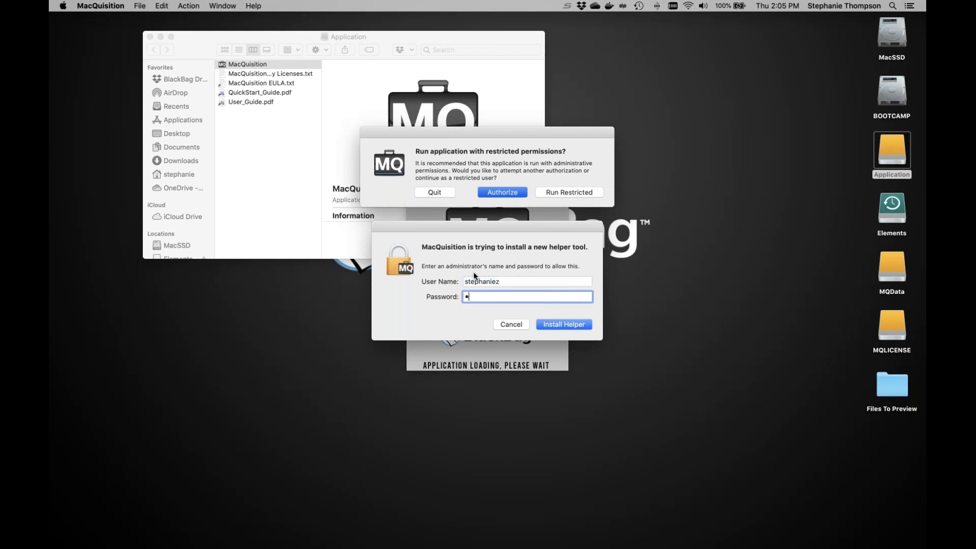
text(******)
key(Return)
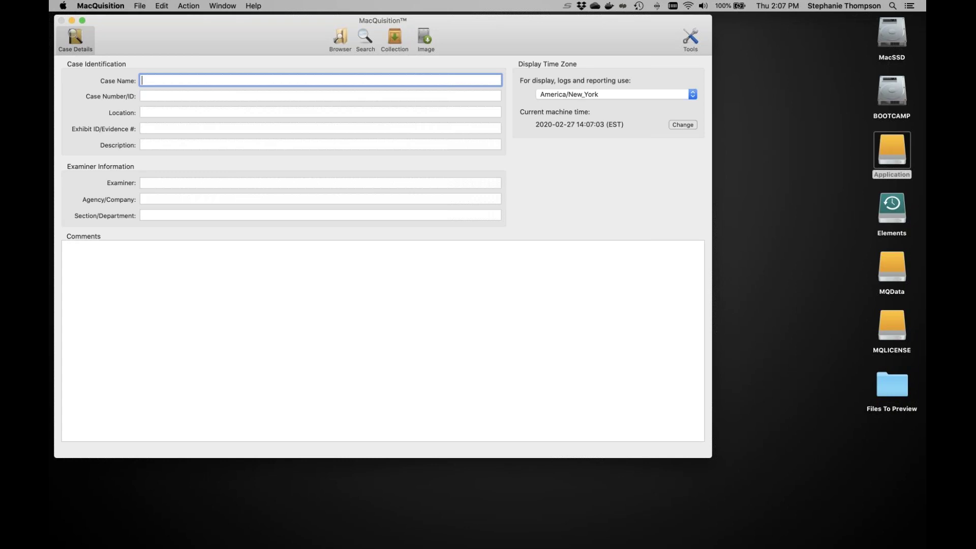
- Switch to Preview to view the example image of the incorrect system clock warning, and minimize it again
mouse_move(753, 534)
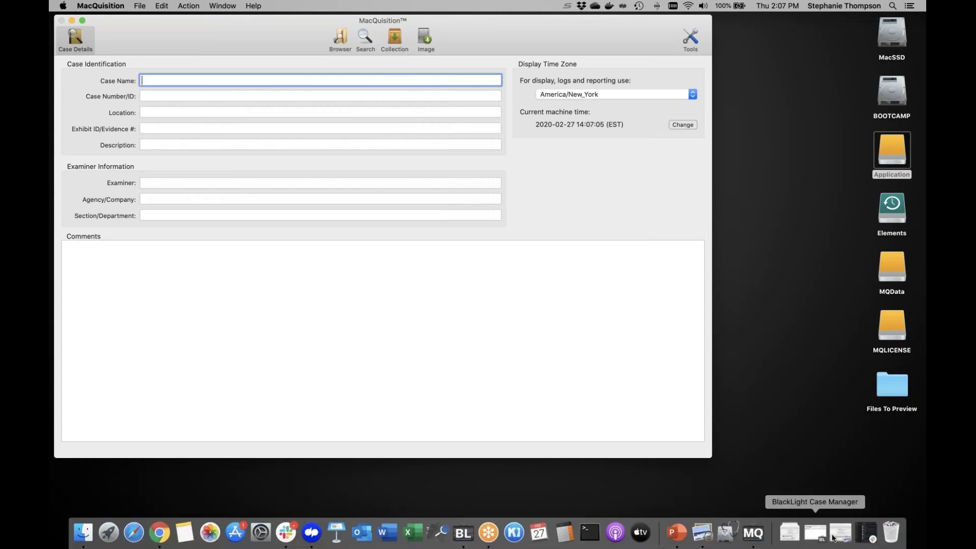
click(842, 533)
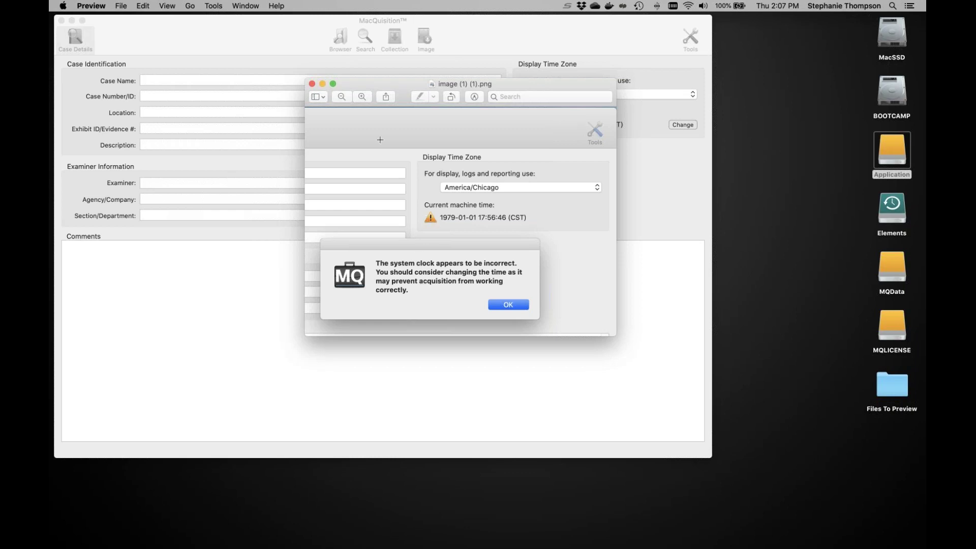
click(322, 83)
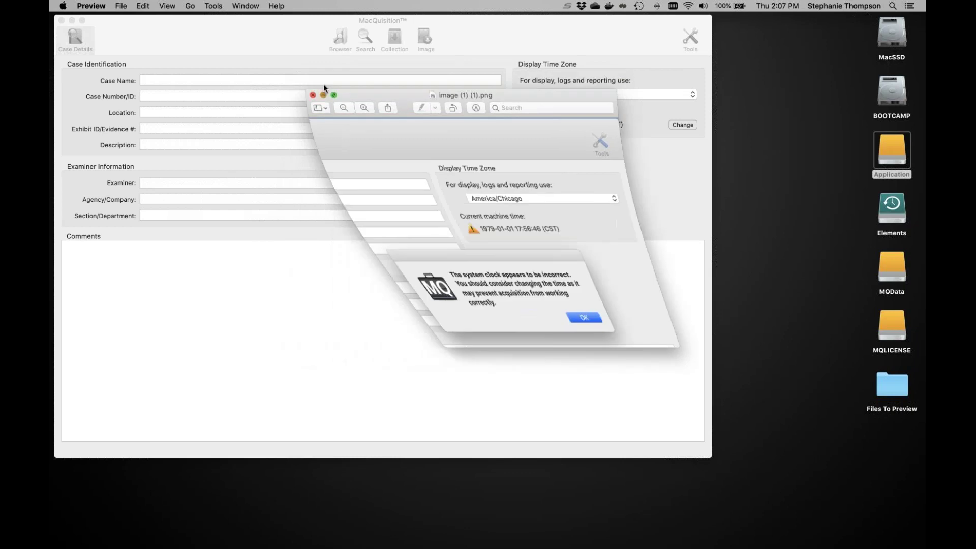
- Look at the Set System Clock dialog and the list of display time zones, leaving both without making changes
click(676, 126)
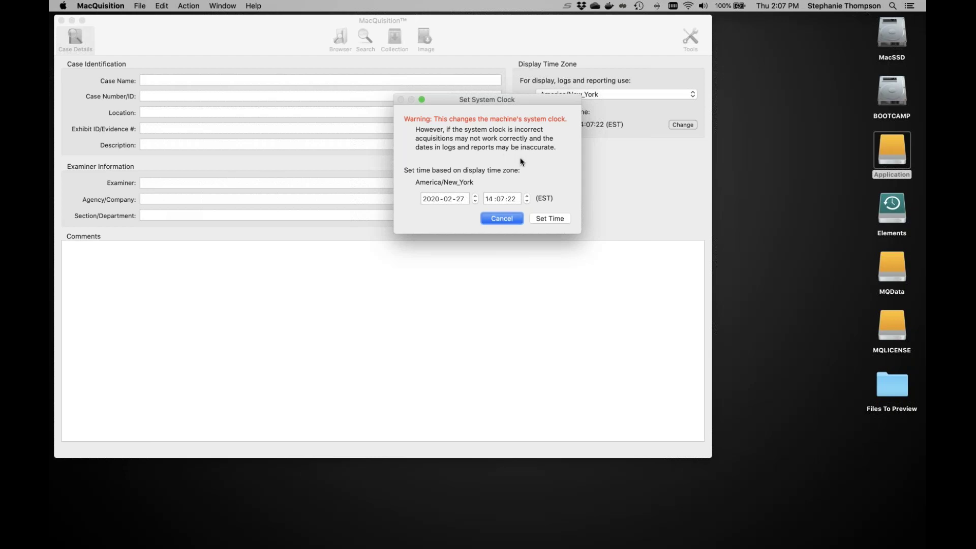
click(498, 220)
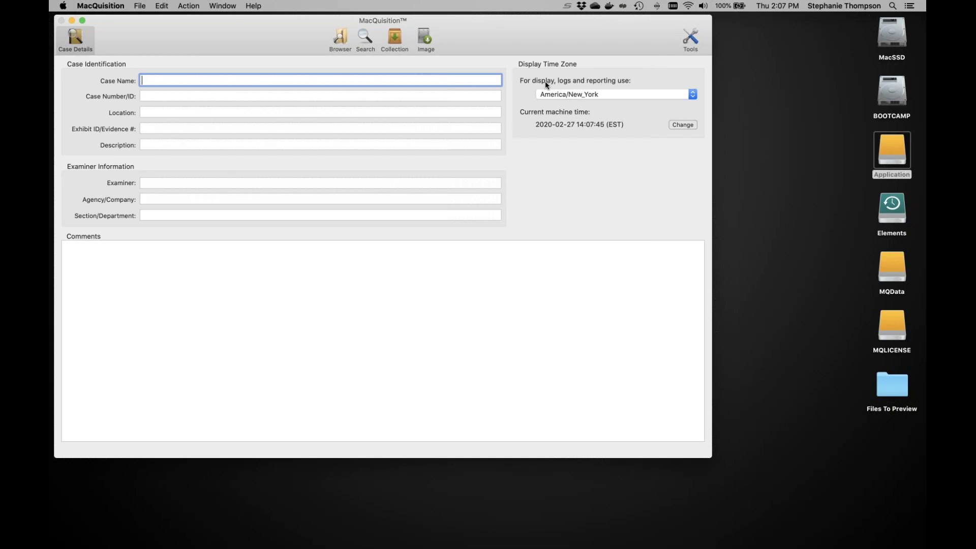
click(567, 97)
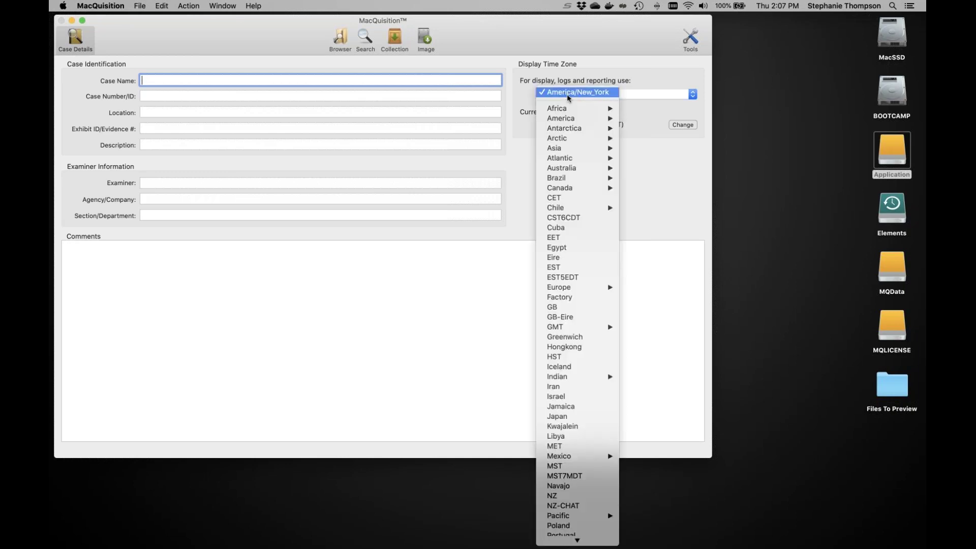
click(638, 77)
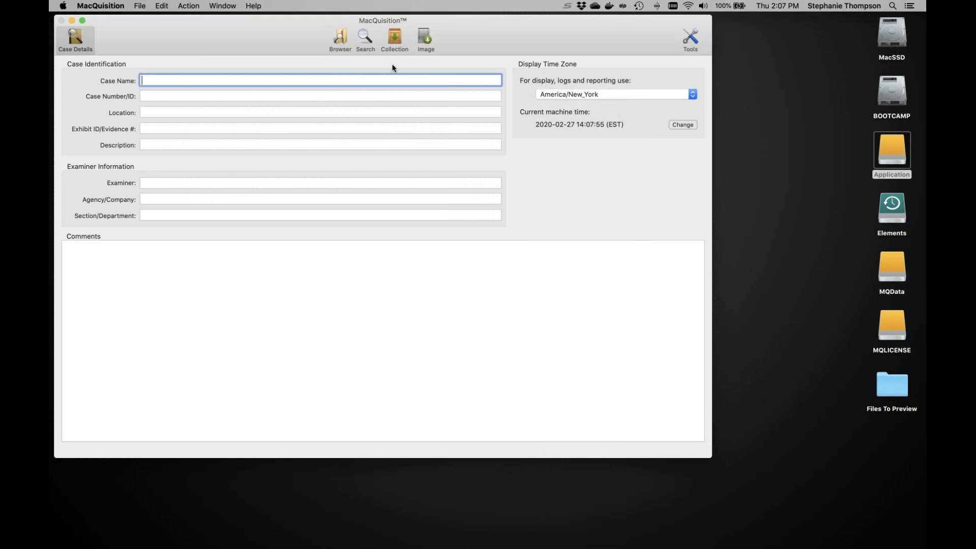
- Open the file browser, enlarge the MacQuisition window, and widen the file preview area
click(338, 38)
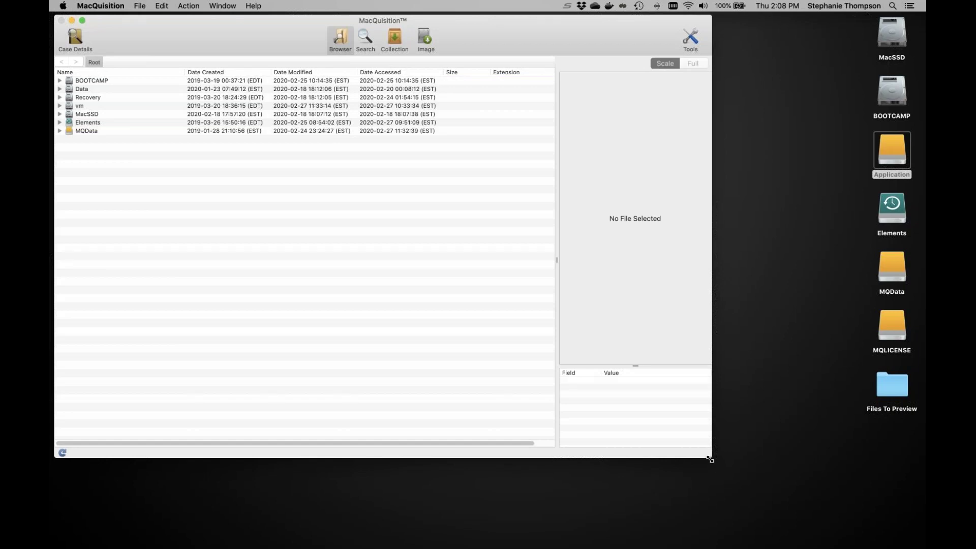
drag(814, 491, 887, 506)
drag(732, 283, 566, 279)
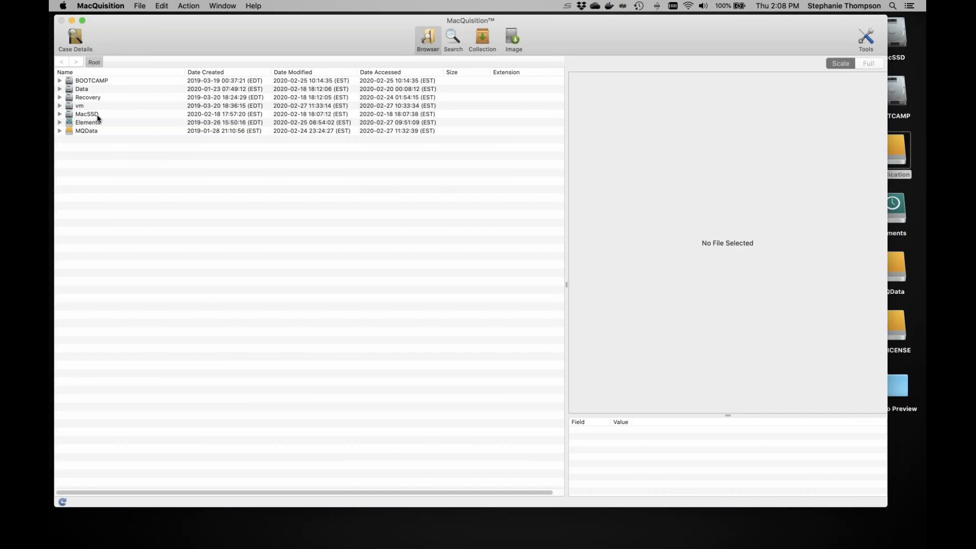
- Browse the Data volume through Users and the examiner's home folder to the Files To Preview folder on the Desktop
double_click(81, 89)
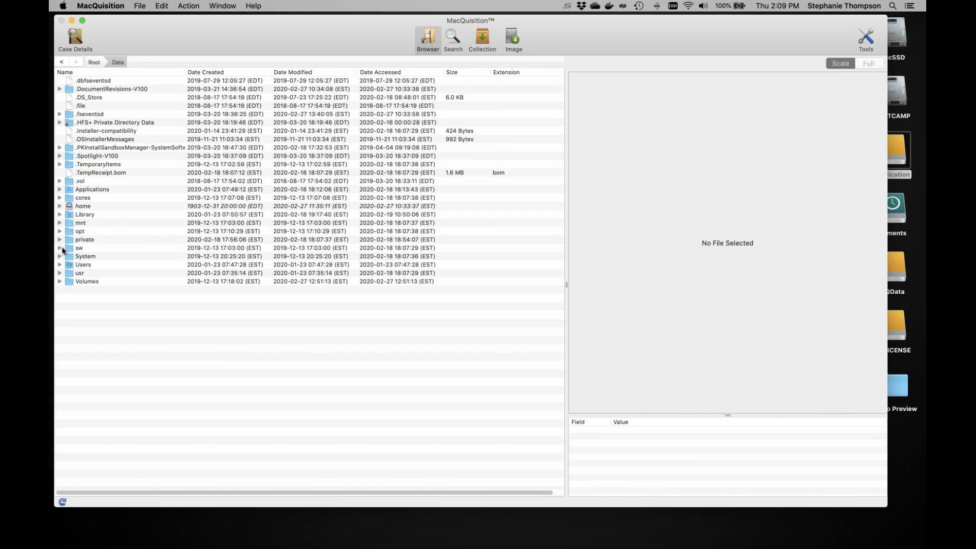
click(60, 265)
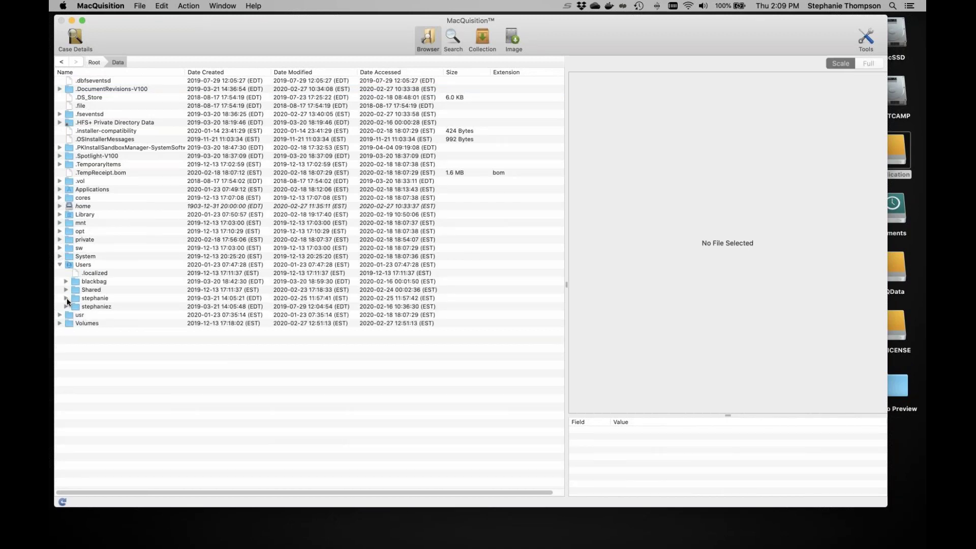
click(66, 298)
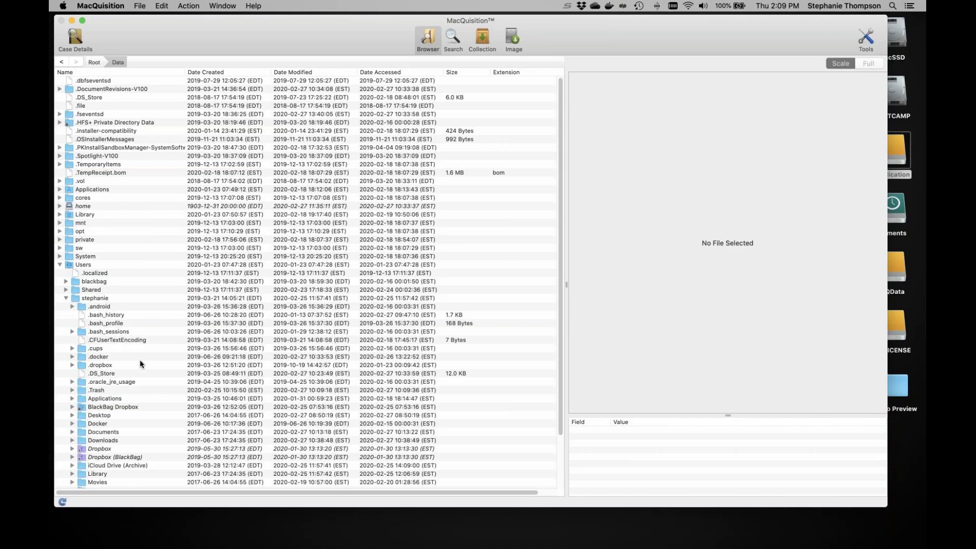
double_click(93, 300)
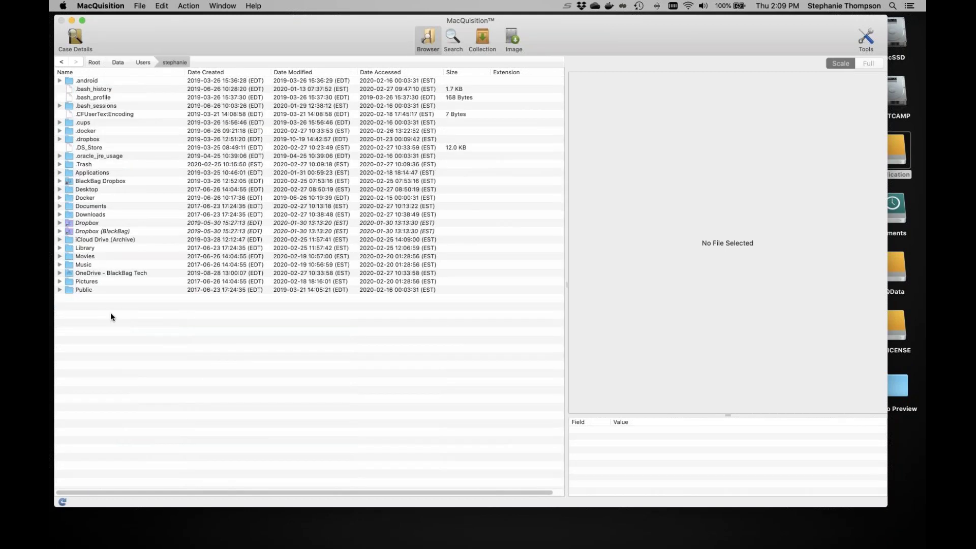
double_click(85, 191)
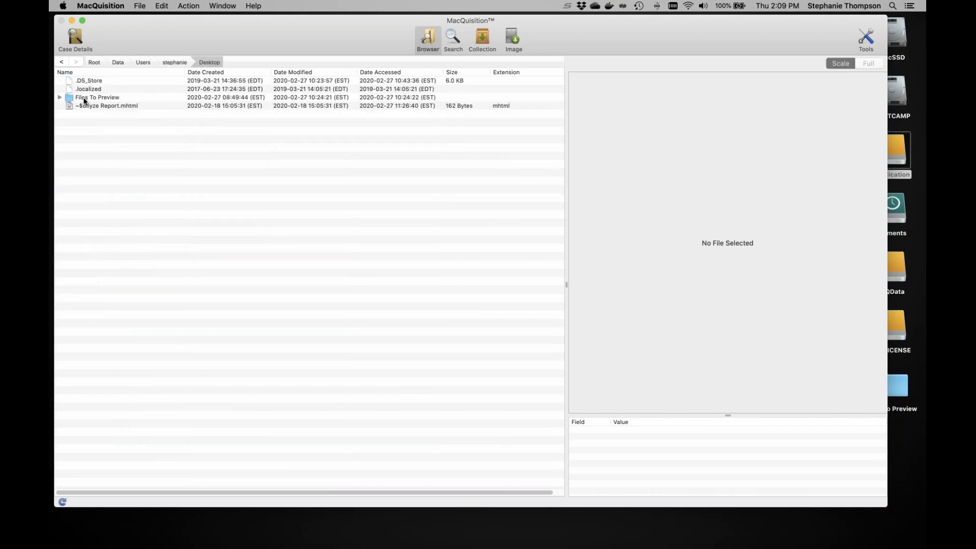
double_click(84, 99)
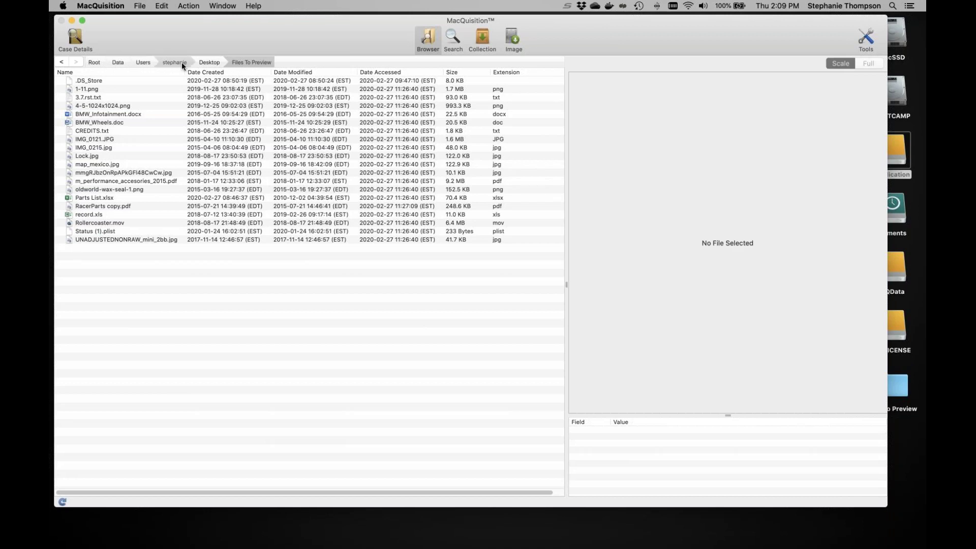
click(143, 62)
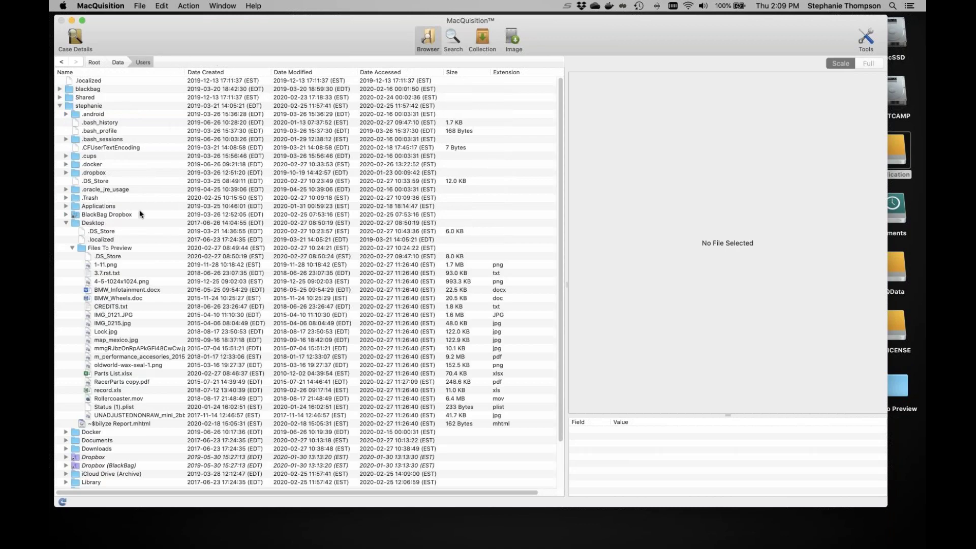
double_click(117, 249)
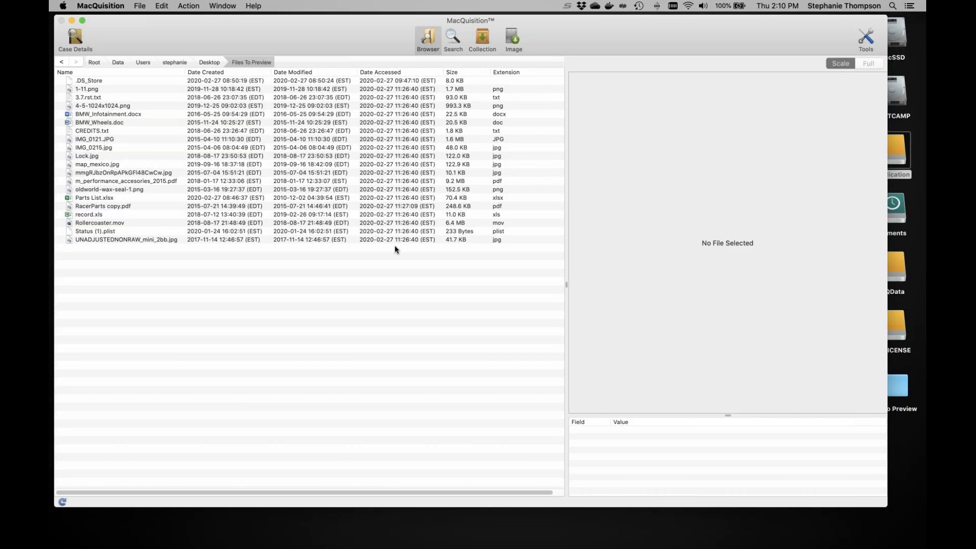
- Preview 1-11.png at full size and enlarge the metadata area beneath the image to show all its fields
click(88, 90)
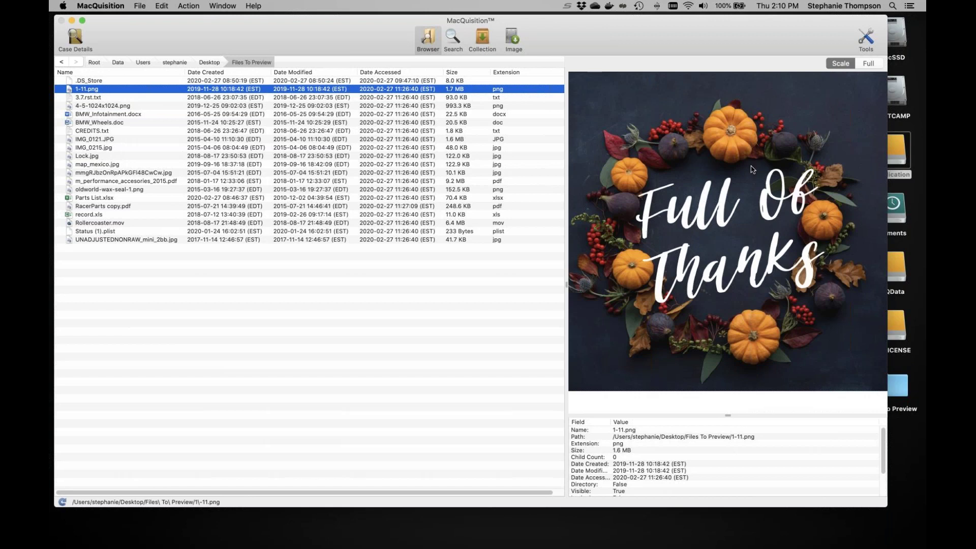
click(872, 64)
scroll(777, 253, down, 10)
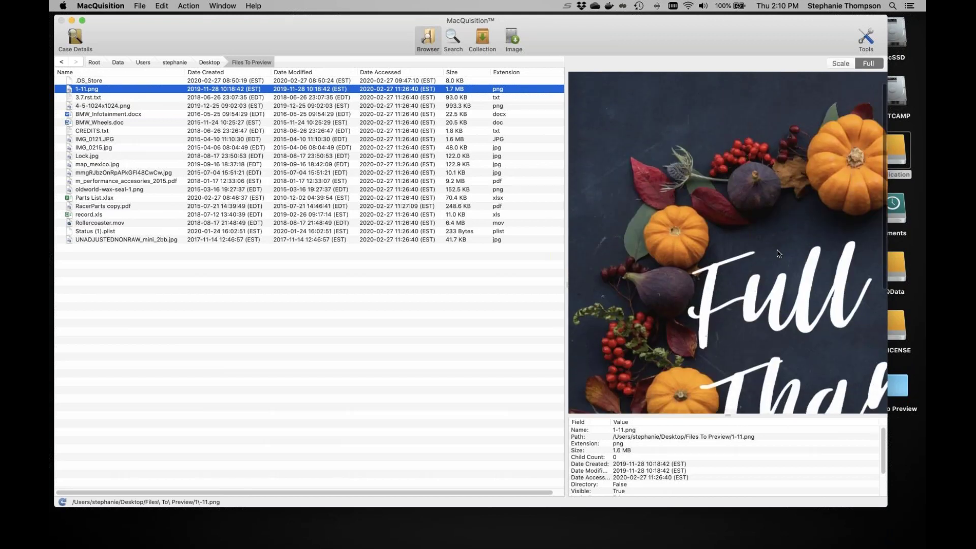
scroll(776, 252, up, 10)
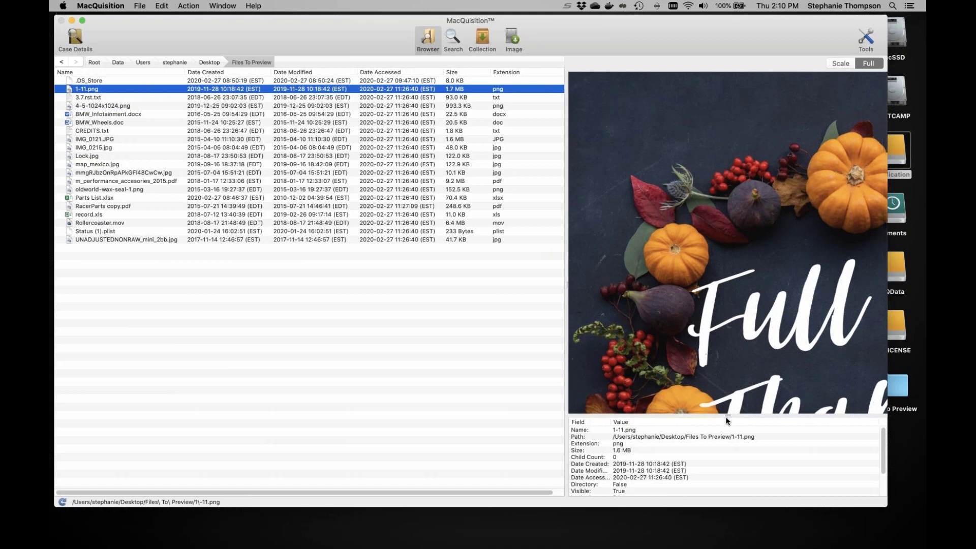
drag(728, 415, 728, 386)
drag(718, 334, 717, 330)
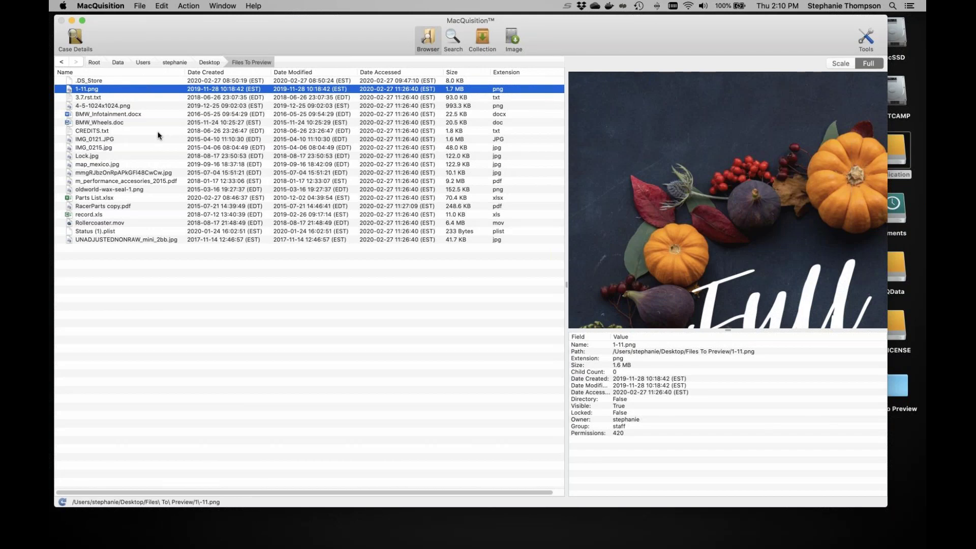
- Preview BMW_Infotainment.docx, IMG_0121.JPG scaled to fit, and CREDITS.txt
click(113, 115)
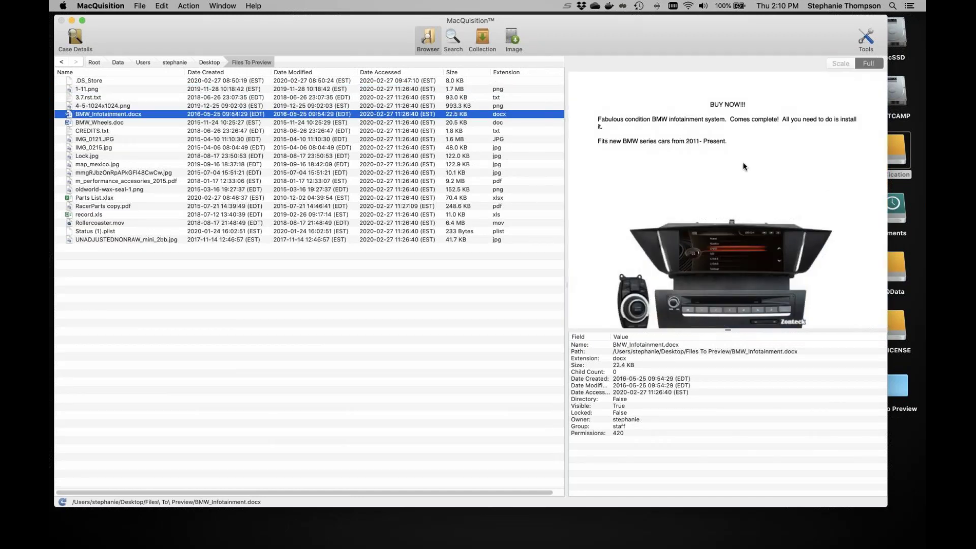
click(108, 139)
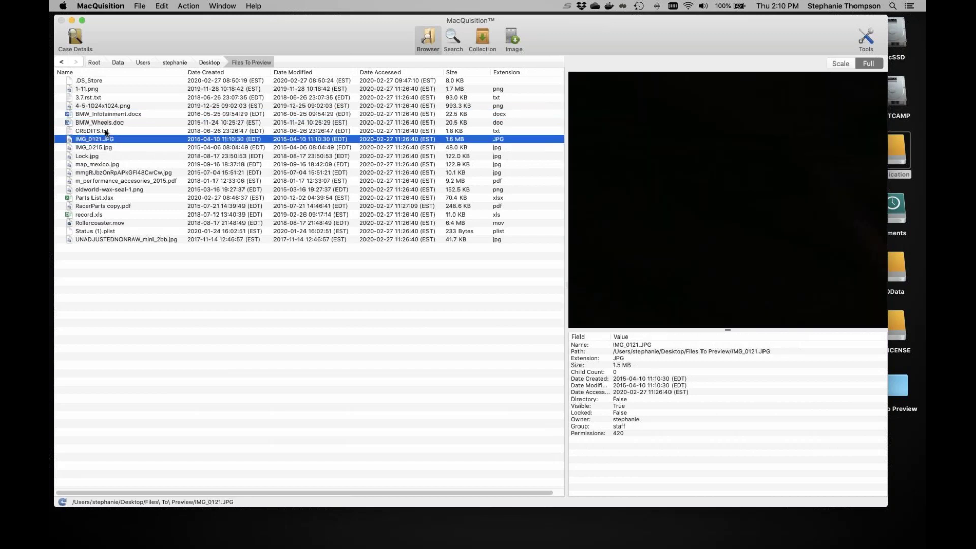
click(840, 63)
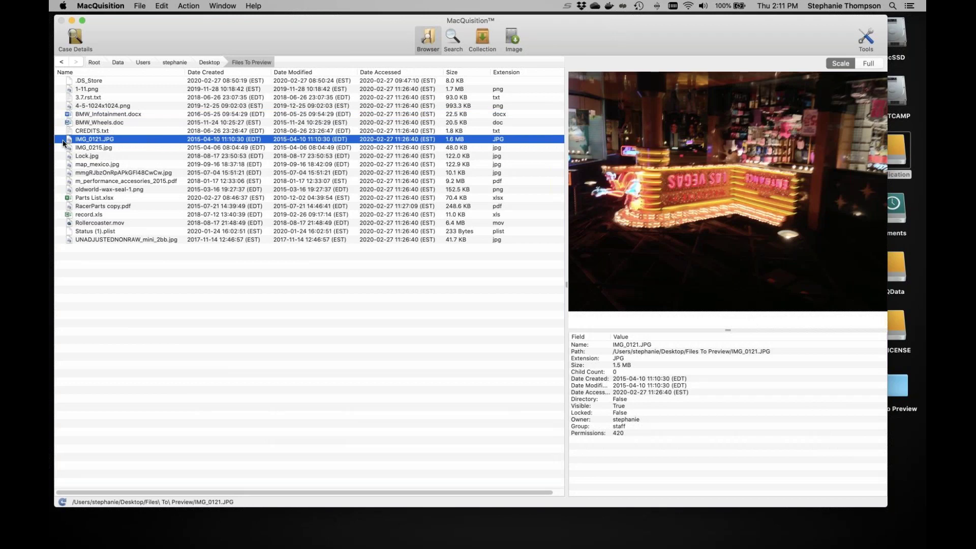
click(101, 131)
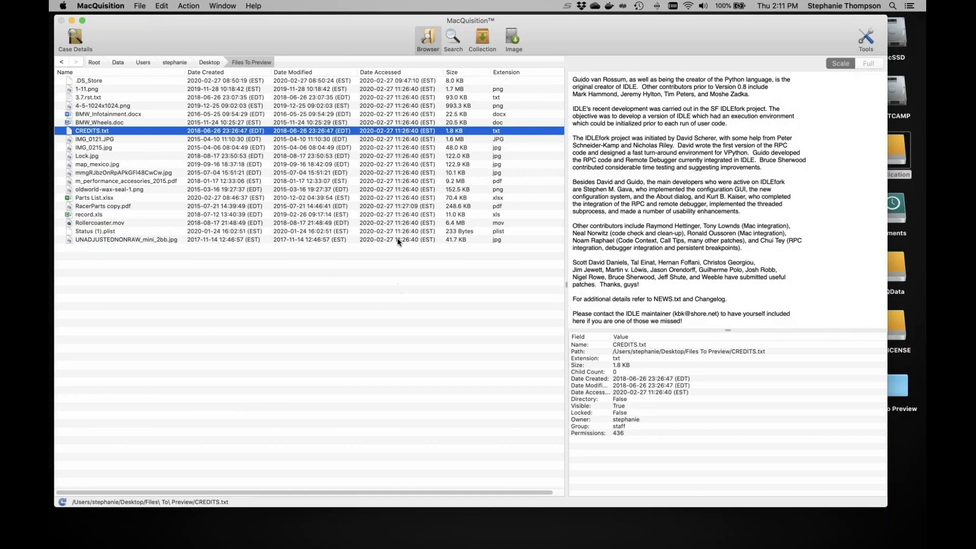
- Open the file search, set its date filter to date created, and review the available date comparison options
click(452, 39)
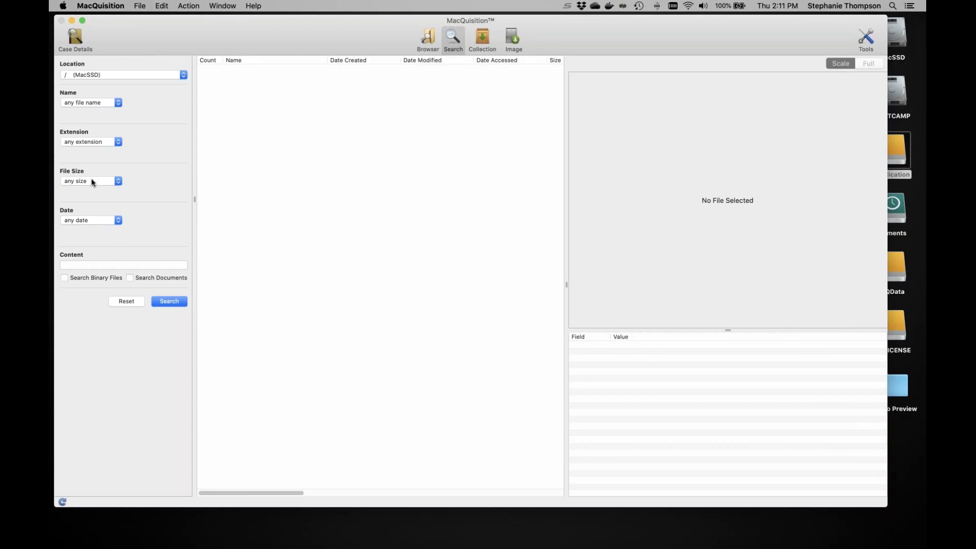
click(84, 221)
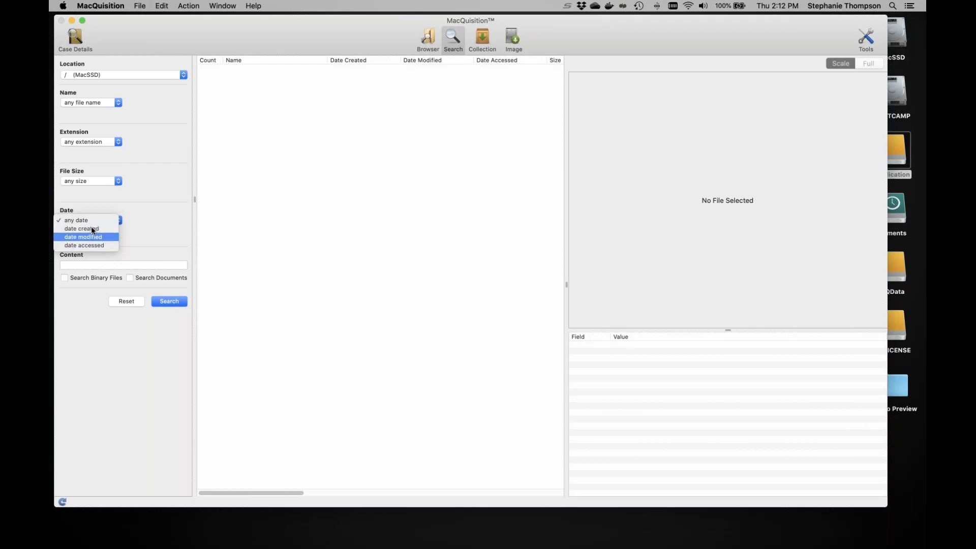
click(104, 229)
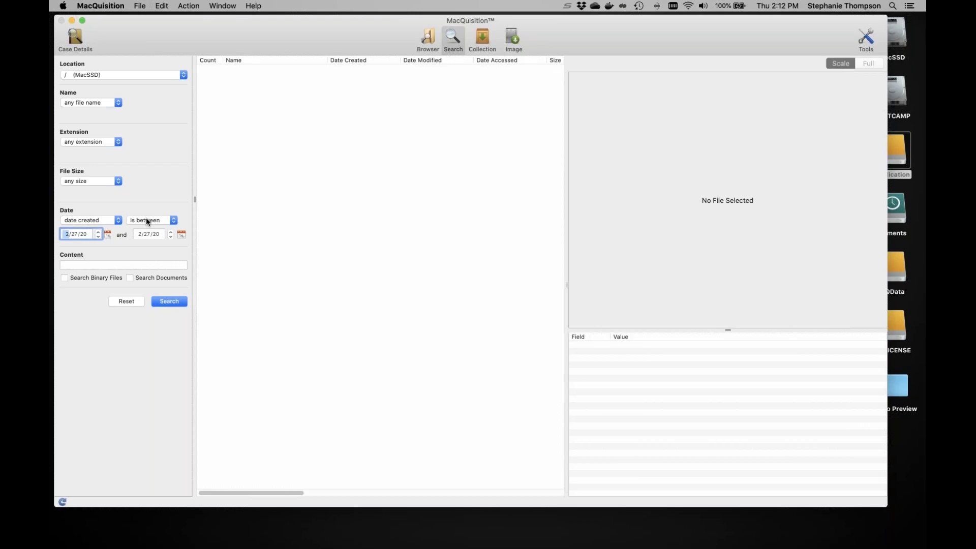
click(146, 219)
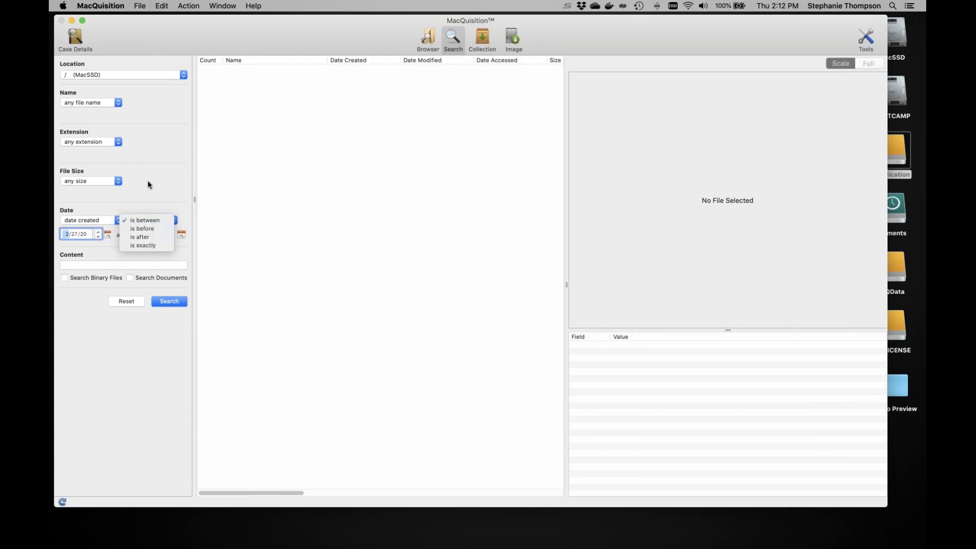
key(Escape)
click(84, 218)
click(81, 210)
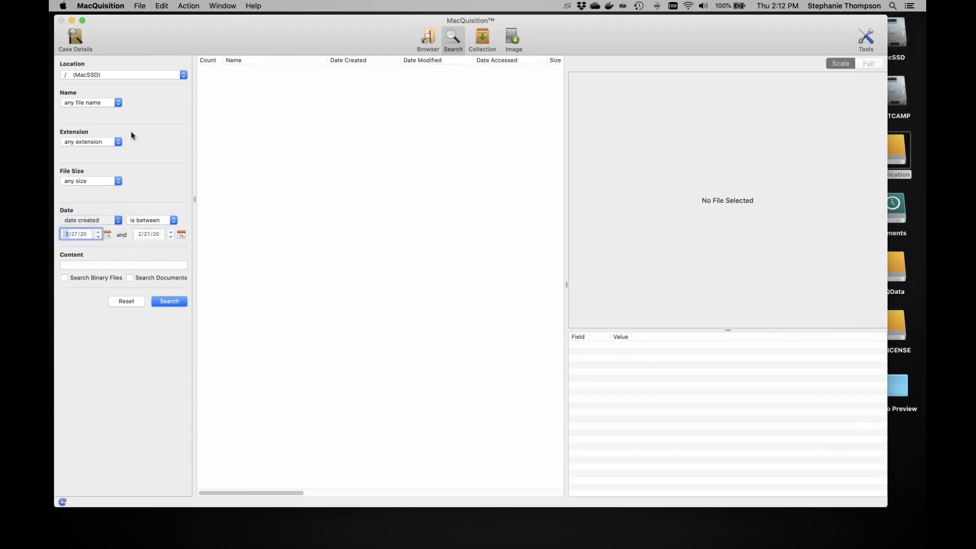
- Set the search location to the examiner's Desktop folder and search for all files without any filters
click(124, 75)
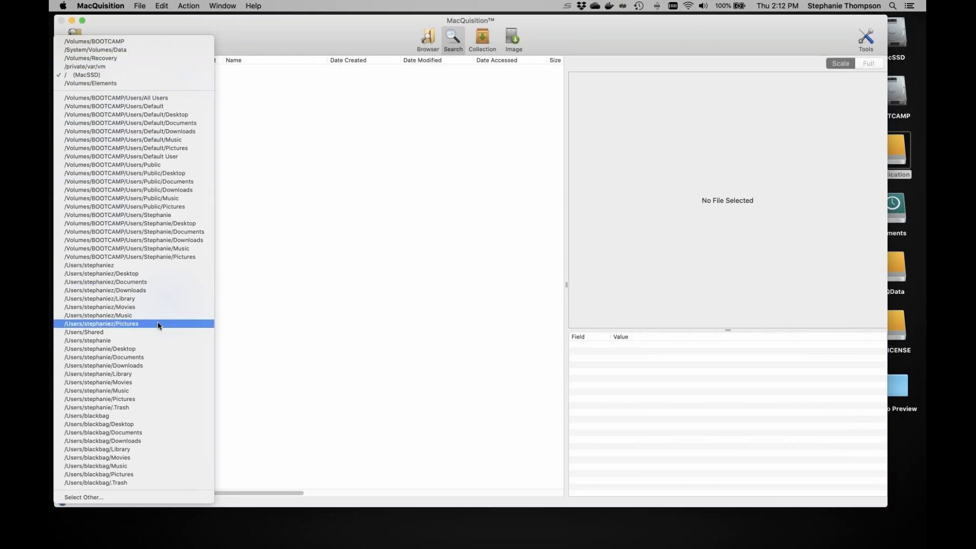
click(115, 350)
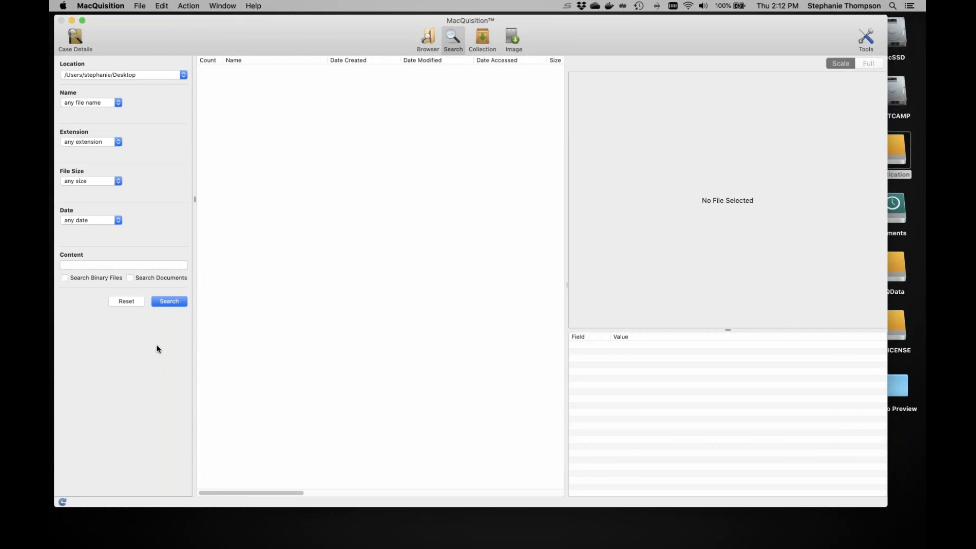
click(163, 302)
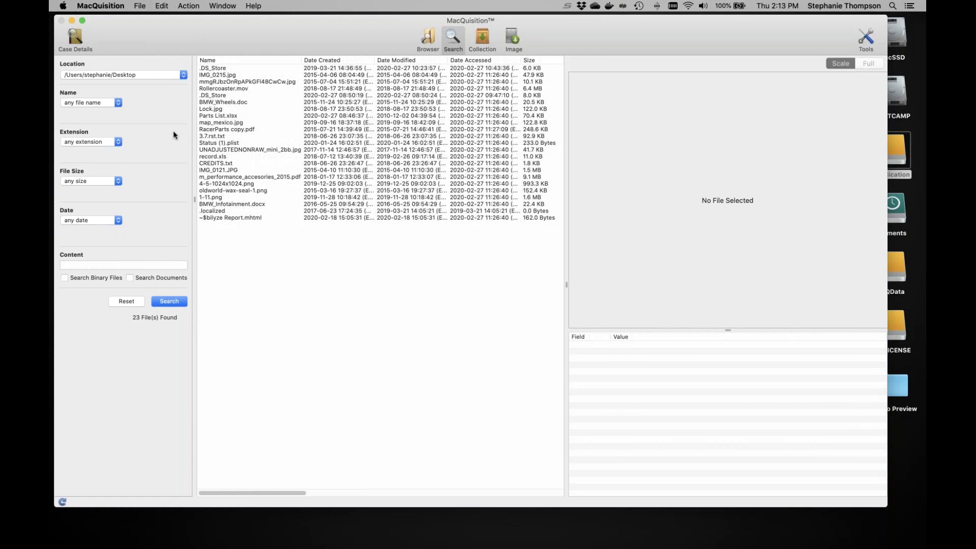
- Search the Desktop for files whose extension is jpg and preview IMG_0215.jpg
click(71, 141)
click(72, 151)
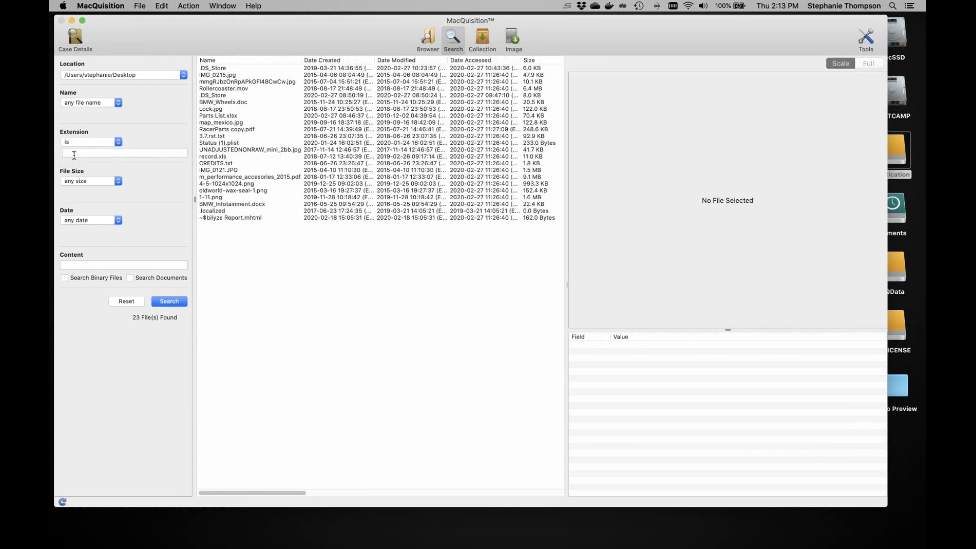
text(jpg)
click(170, 302)
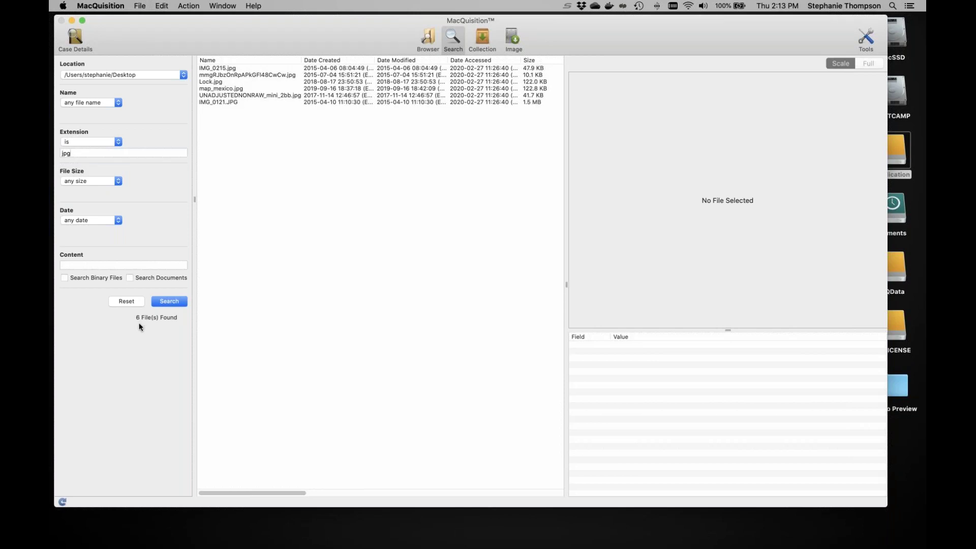
click(217, 69)
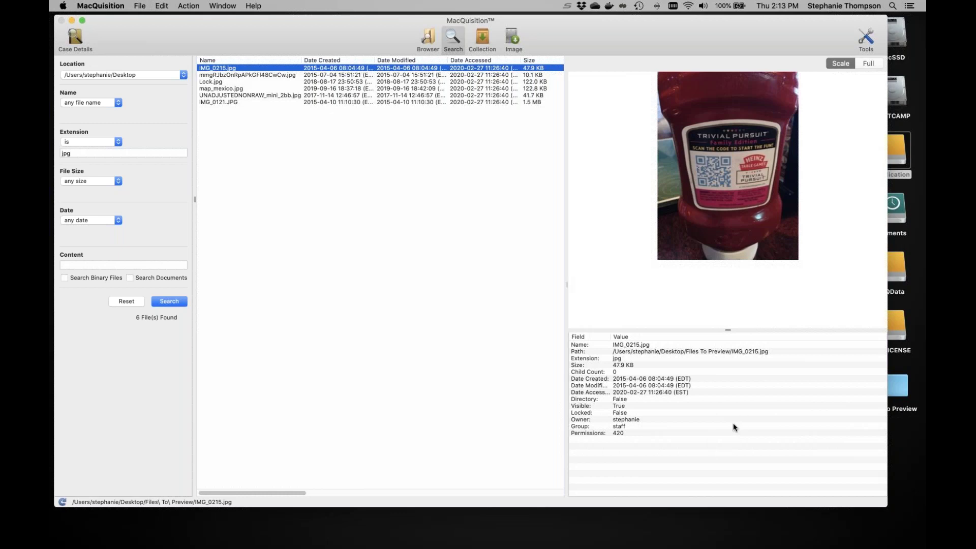
- Reset the search criteria and search the contents of the Desktop files for BMW
click(130, 301)
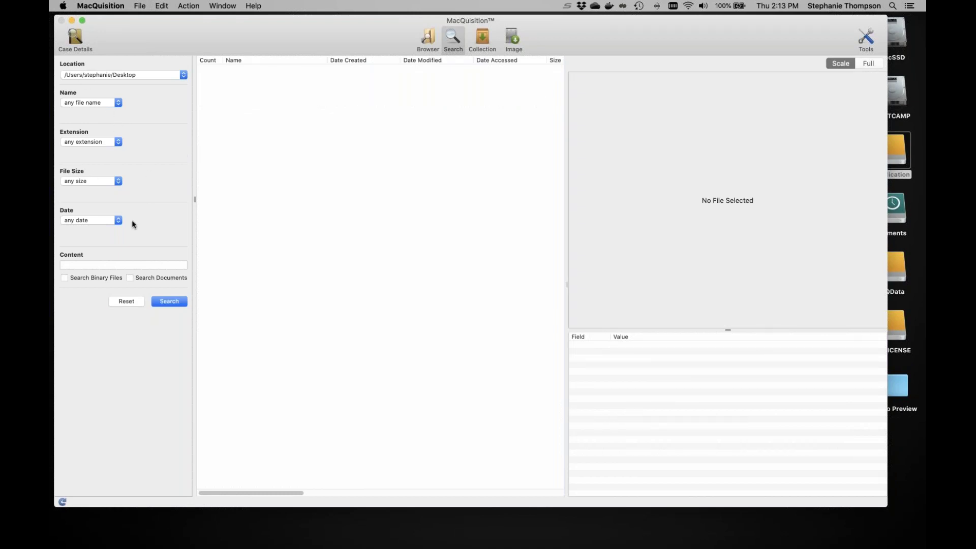
click(165, 303)
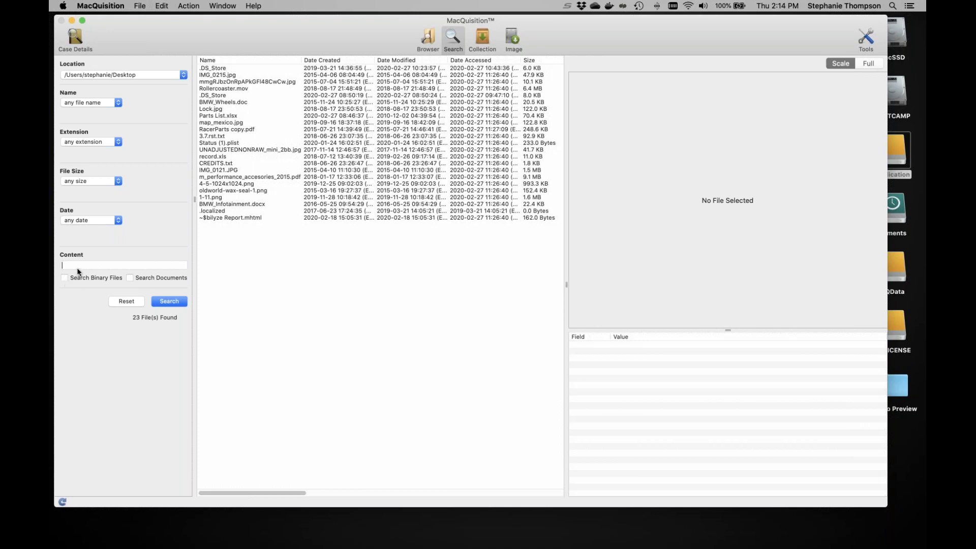
click(95, 265)
text(BMW)
click(169, 303)
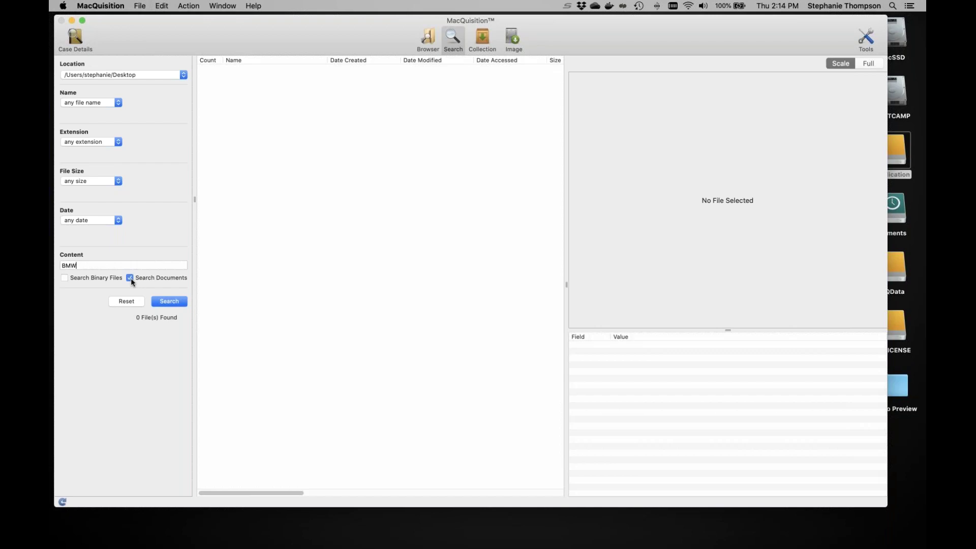
- Repeat the BMW content search with documents included, preview BMW_Infotainment.docx, and rerun the search with binary files included too
click(168, 301)
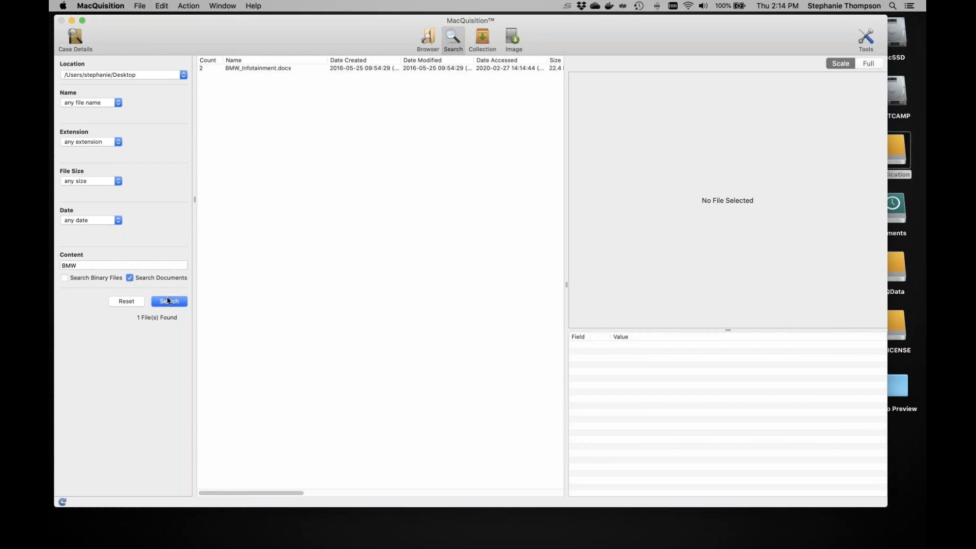
click(282, 69)
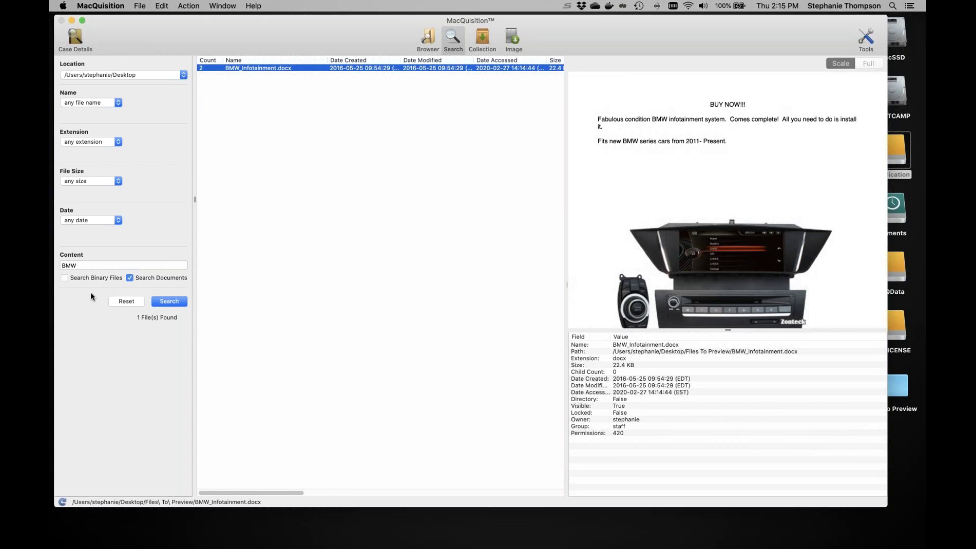
click(64, 278)
click(173, 303)
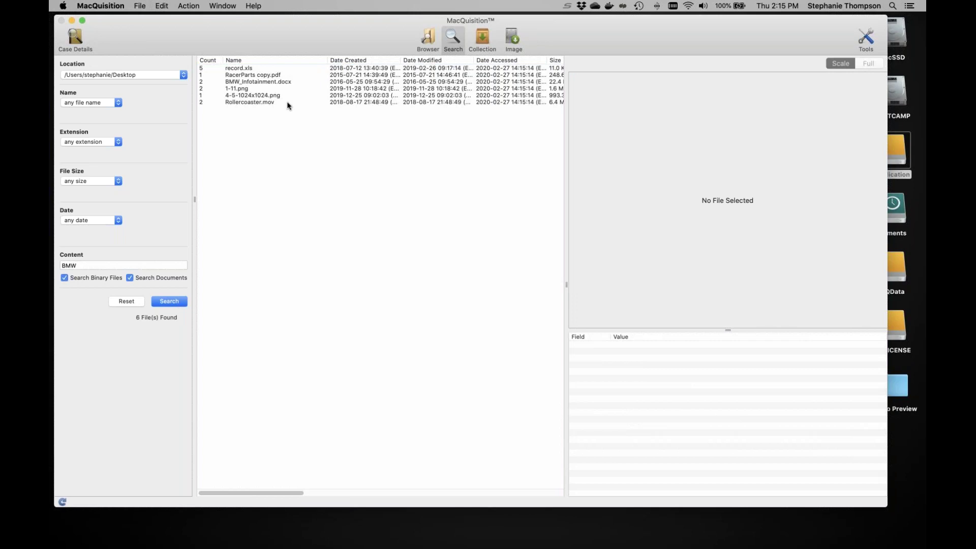
- Preview Rollercoaster.mov from the search results, playing, pausing and scrubbing through the video
click(249, 104)
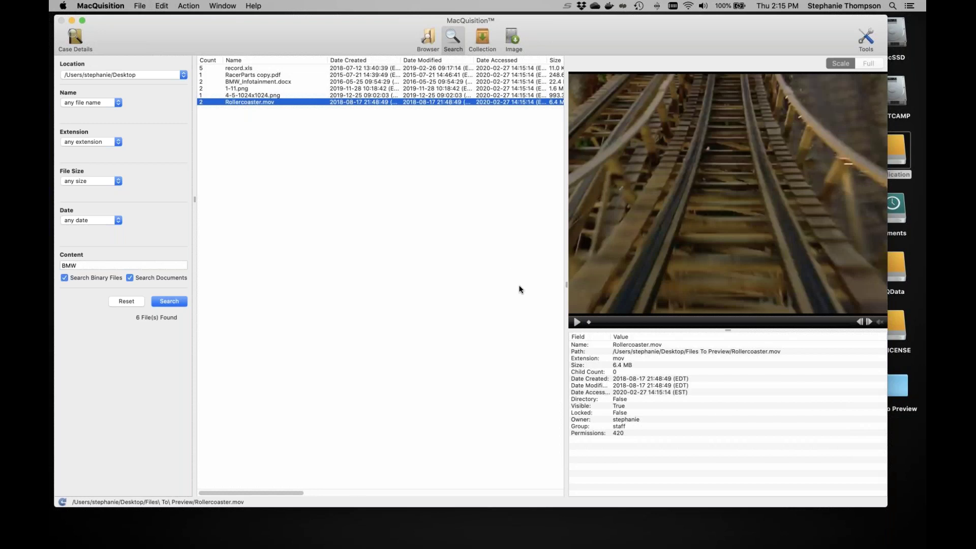
click(577, 323)
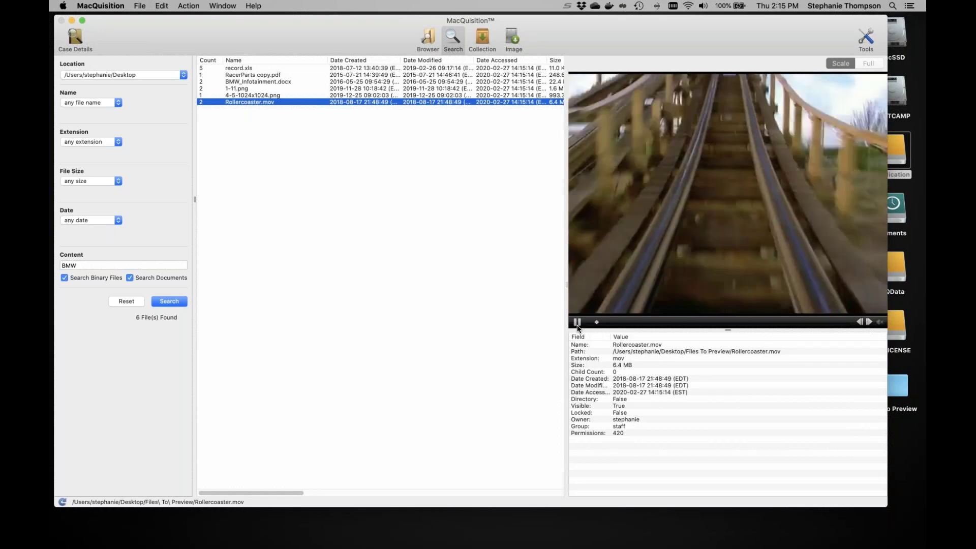
click(578, 322)
mouse_move(609, 325)
mouse_down()
mouse_move(724, 323)
mouse_move(590, 325)
mouse_up()
click(777, 323)
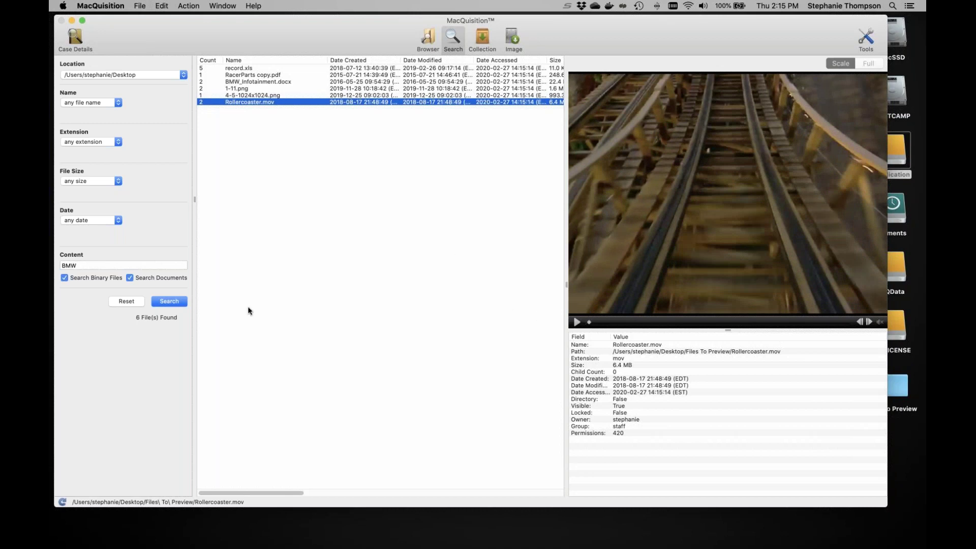
- Reset the BMW search criteria and list all files in the Desktop location
click(120, 303)
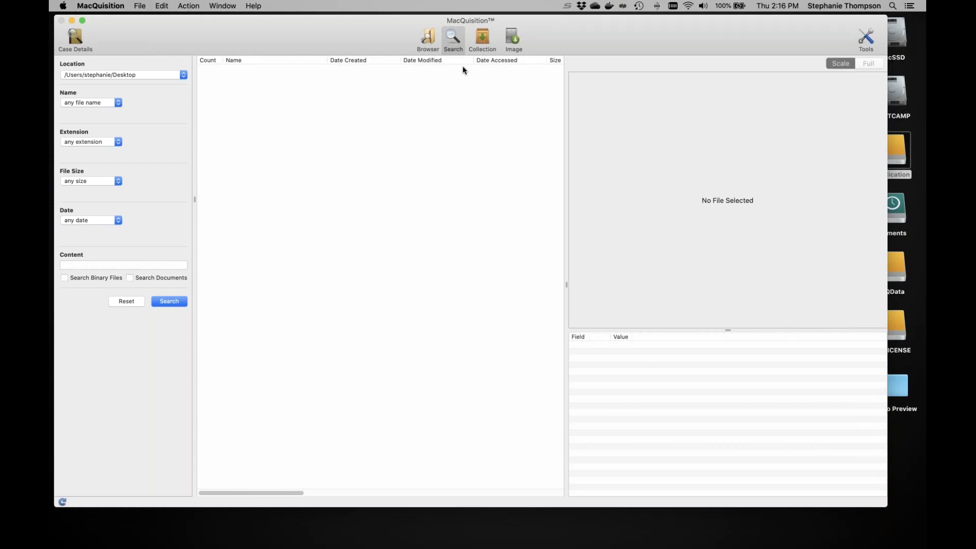
click(126, 302)
click(161, 305)
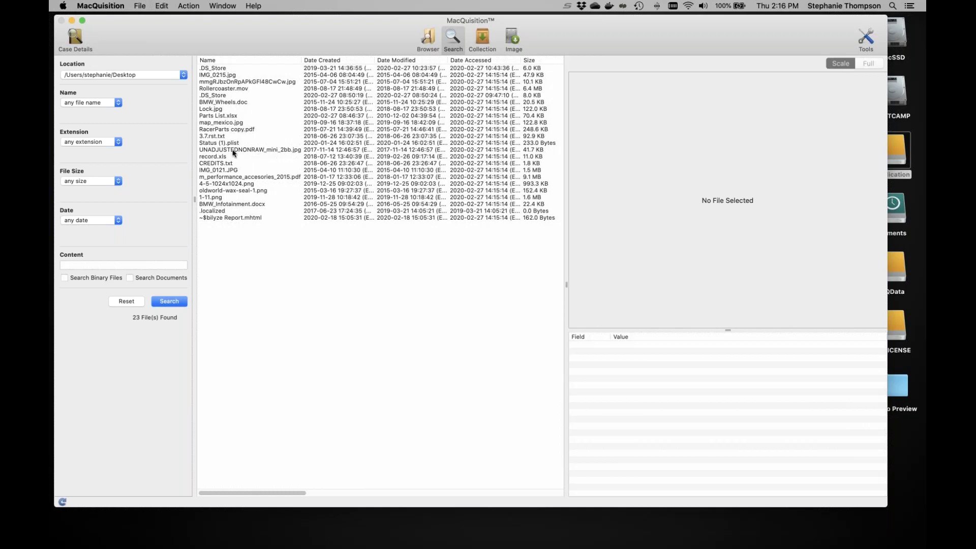
- Add the files from IMG_0215.jpg through RacerParts copy.pdf, except the .DS_Store file between them, to the collection
click(227, 77)
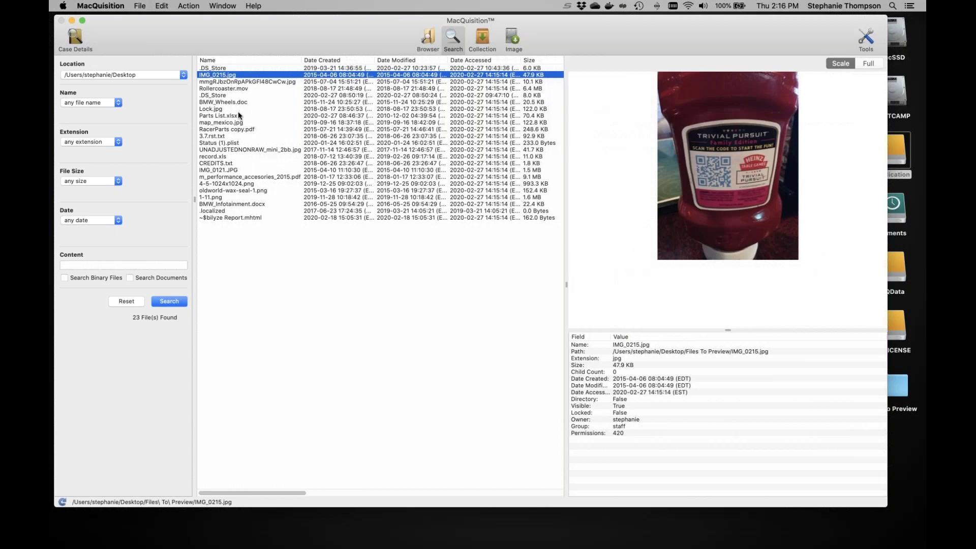
shift+click(236, 89)
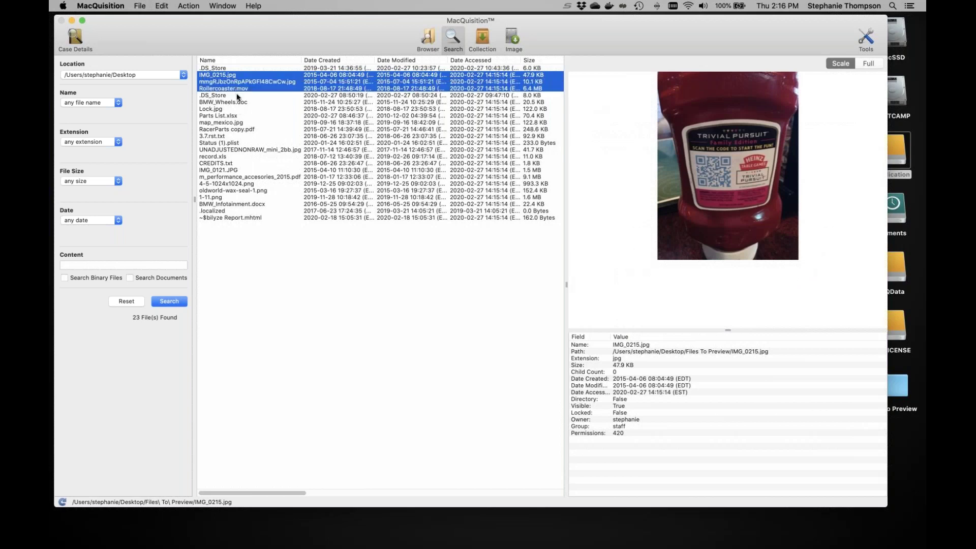
drag(231, 105, 221, 132)
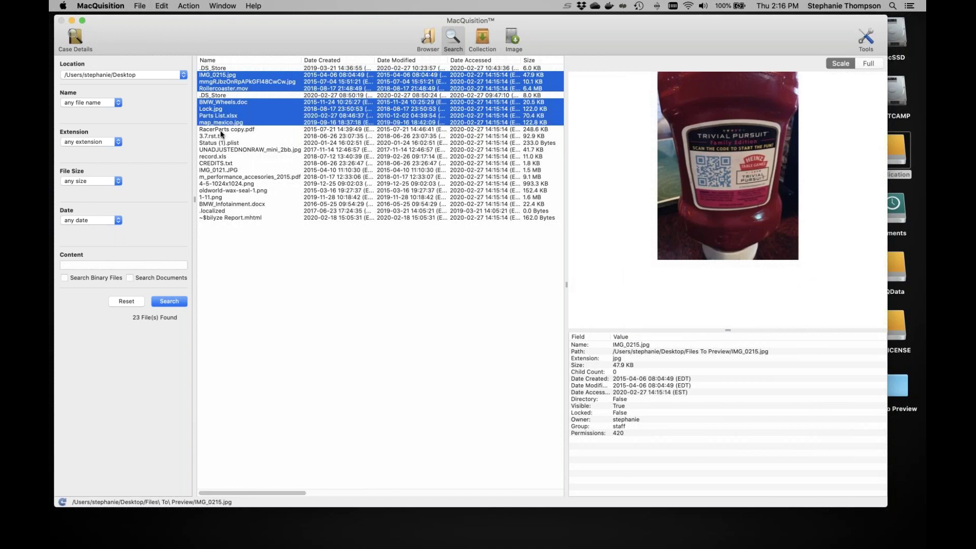
super+click(221, 130)
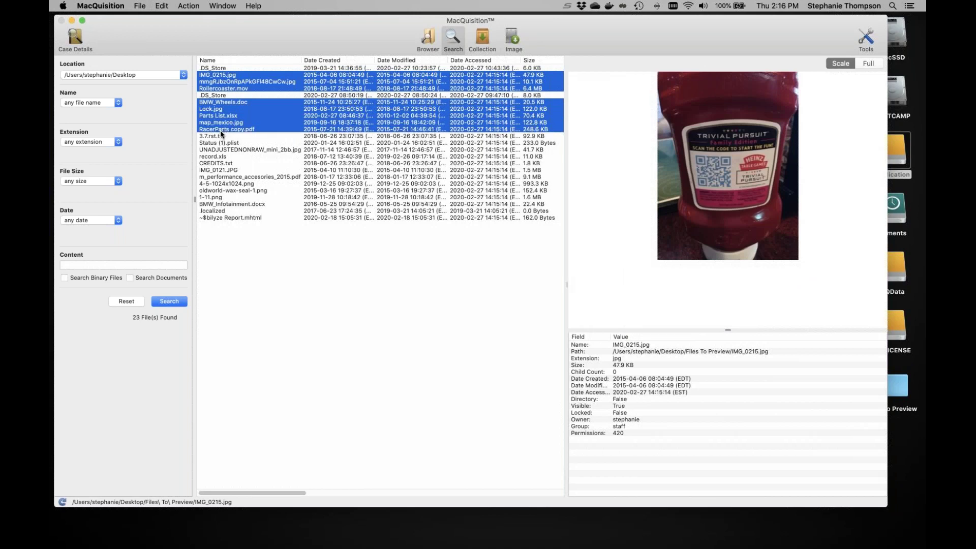
right_click(273, 124)
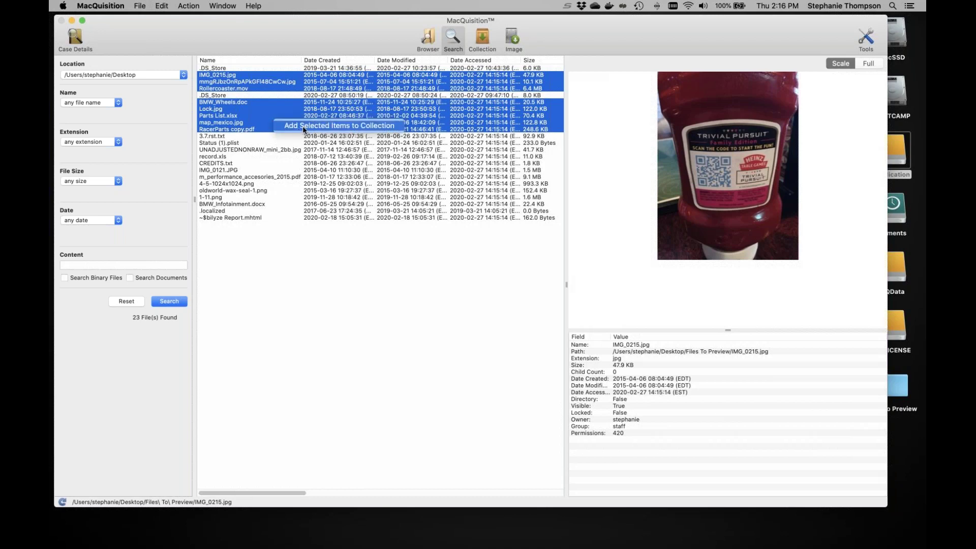
click(192, 10)
click(192, 6)
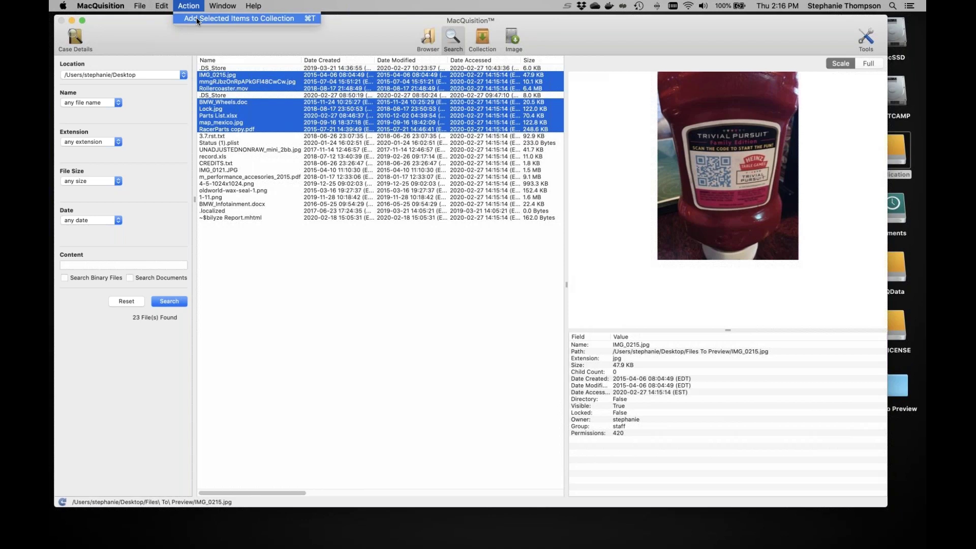
click(196, 17)
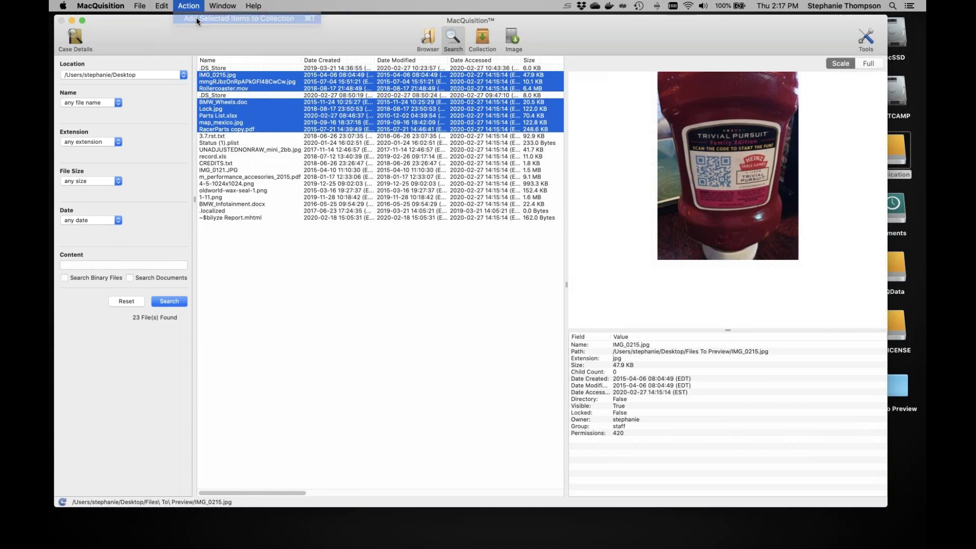
- Open the collection setup, review its categories and the additional files, and request but cancel the removal of IMG_0215.jpg
click(481, 44)
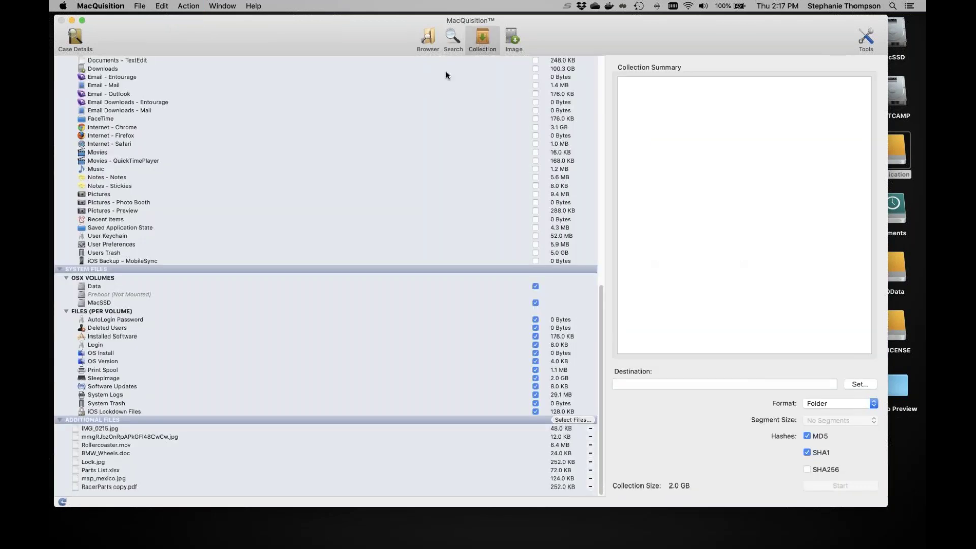
scroll(328, 167, up, 1)
scroll(328, 167, up, 10)
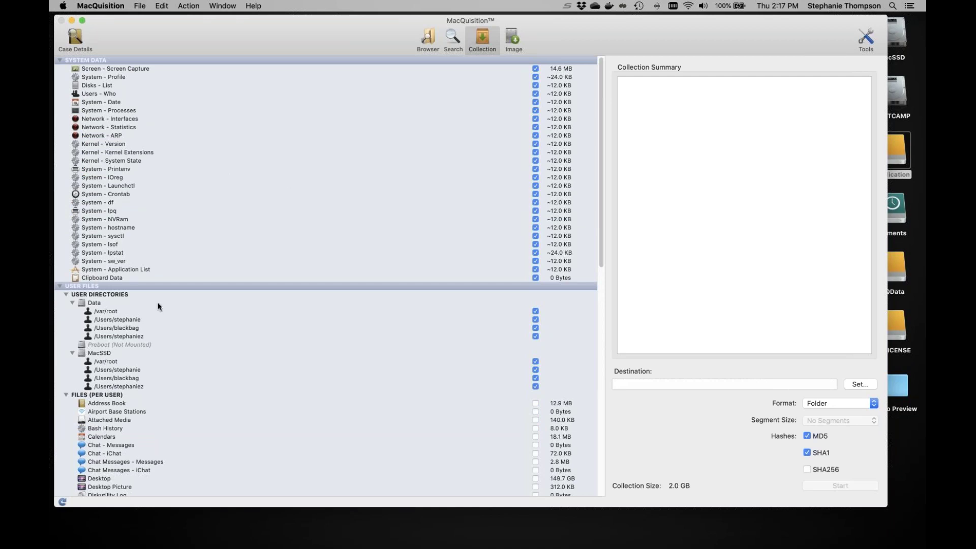
scroll(183, 356, down, 15)
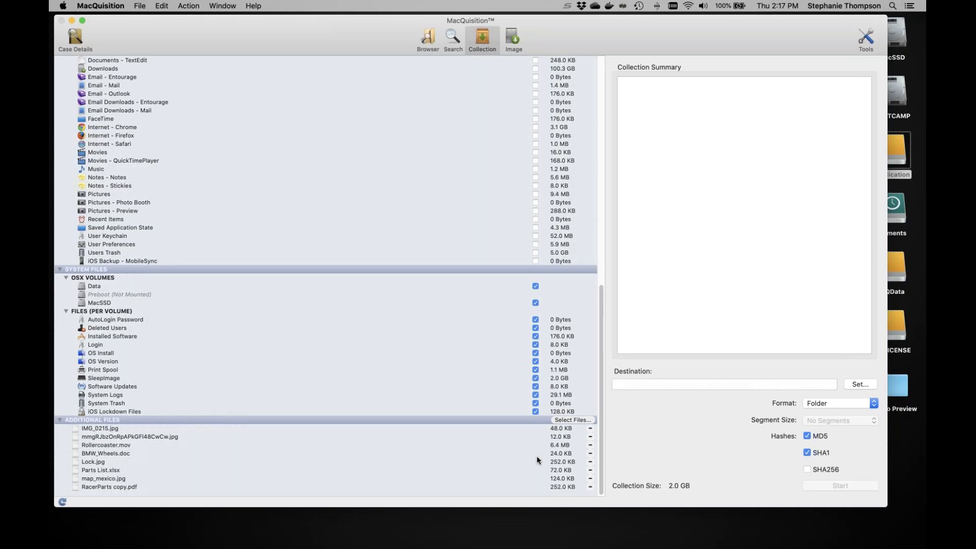
click(590, 429)
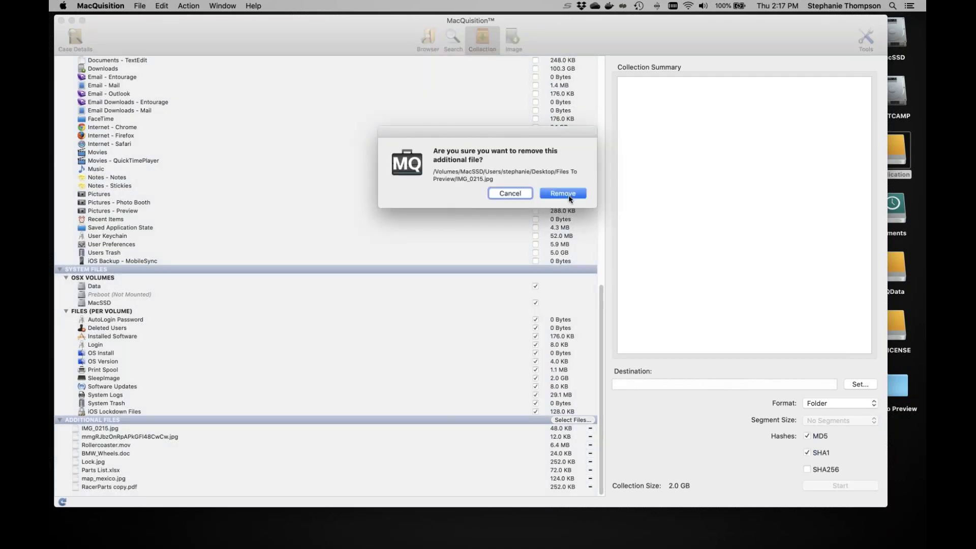
click(516, 198)
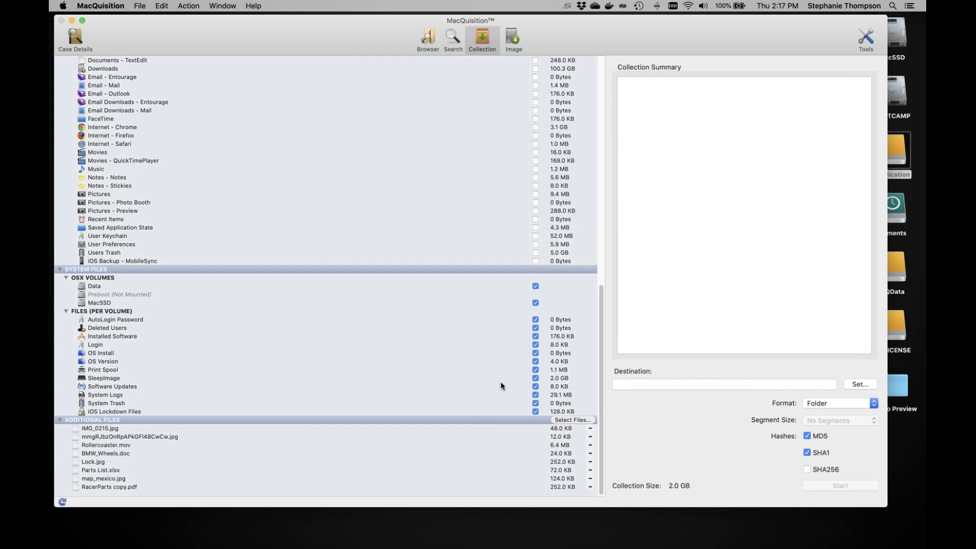
- Review the collection categories again and inspect the summaries for AutoLogin Password, Deleted Users and the second additional file
scroll(421, 388, up, 10)
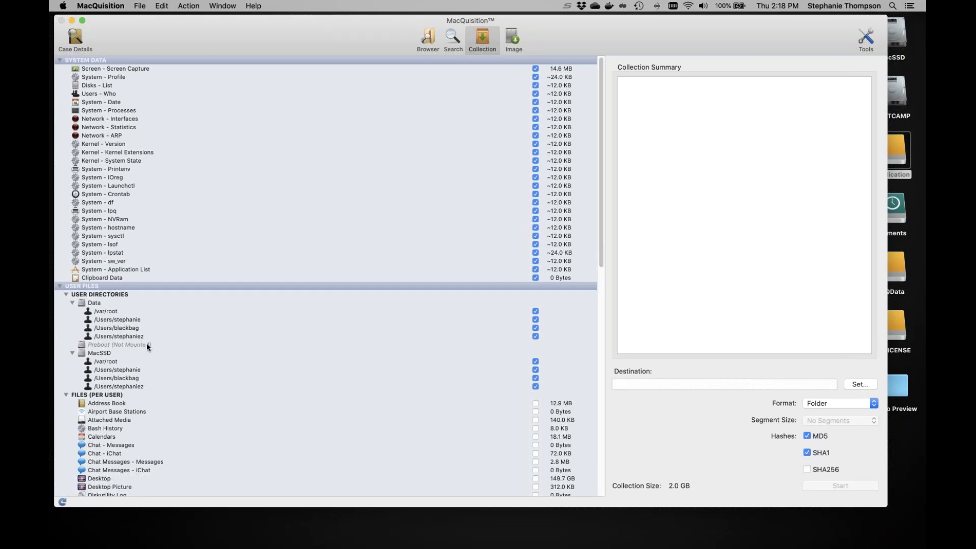
scroll(147, 344, down, 15)
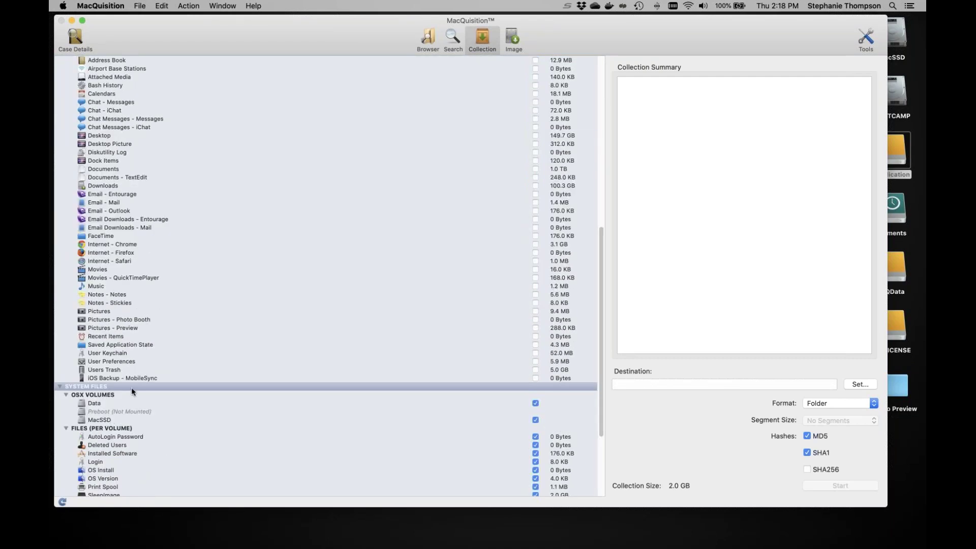
click(101, 437)
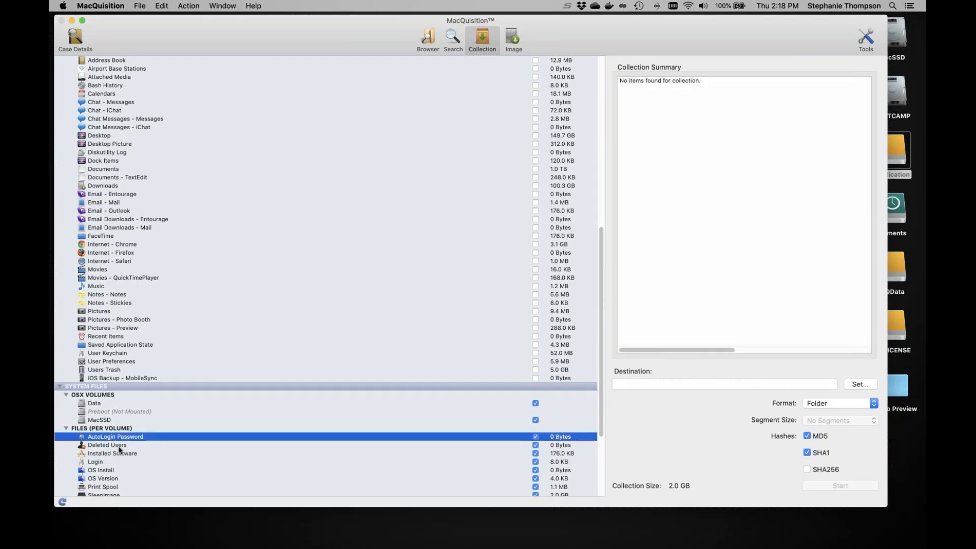
click(119, 446)
scroll(112, 466, down, 5)
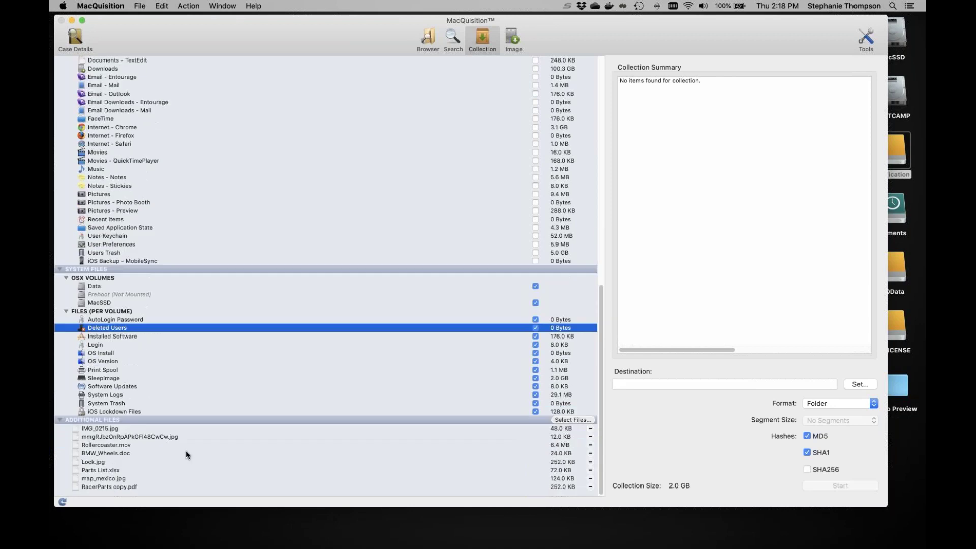
click(118, 437)
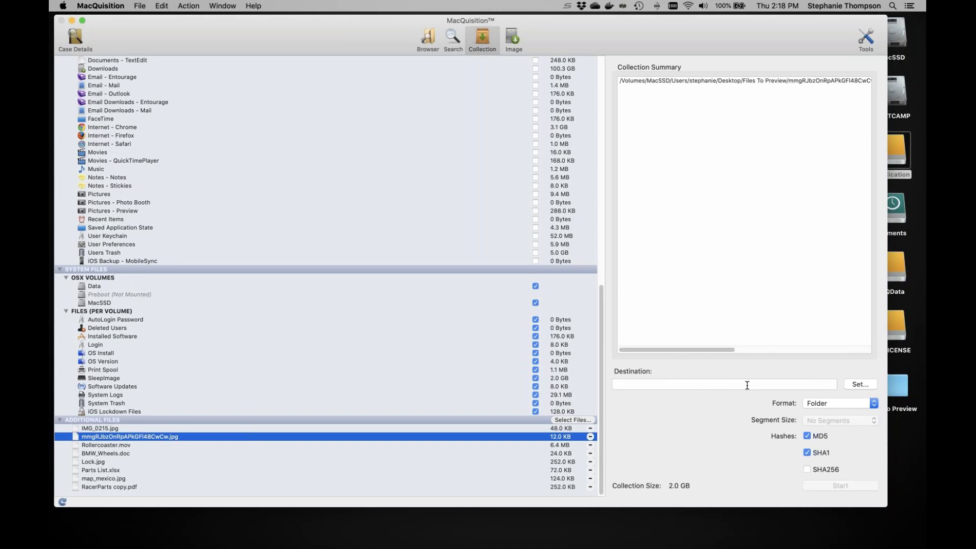
- Browse the MQData volume and its L01 folder as a possible collection destination, and cancel without choosing one
click(864, 385)
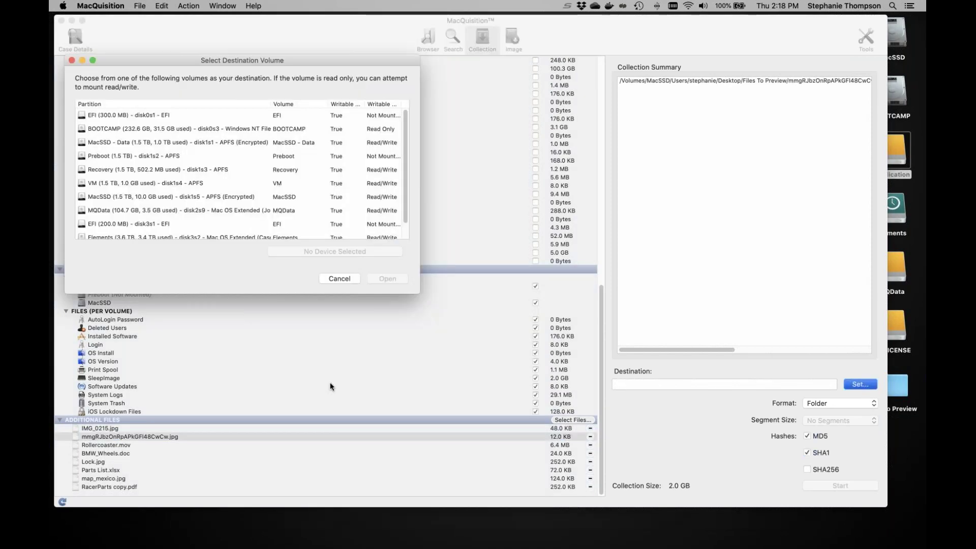
click(99, 212)
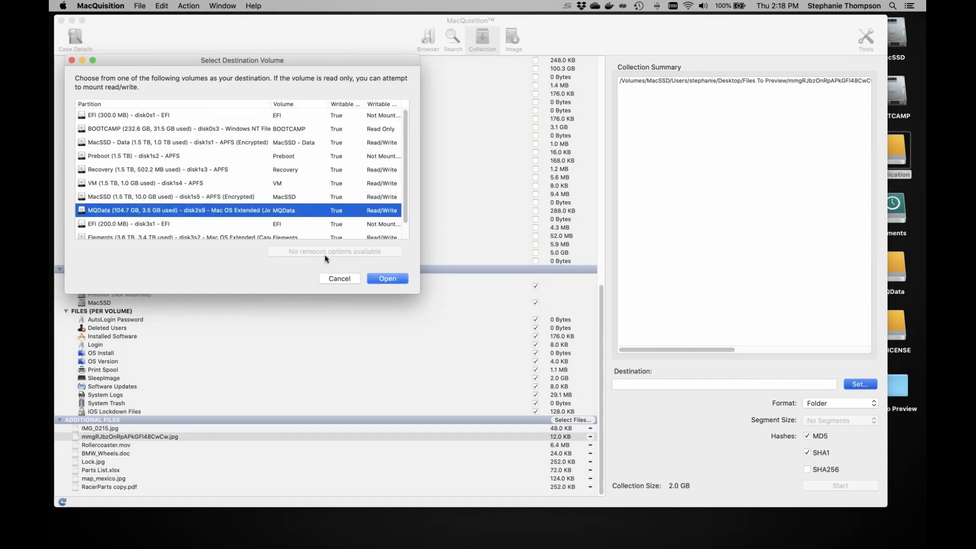
click(382, 281)
click(455, 191)
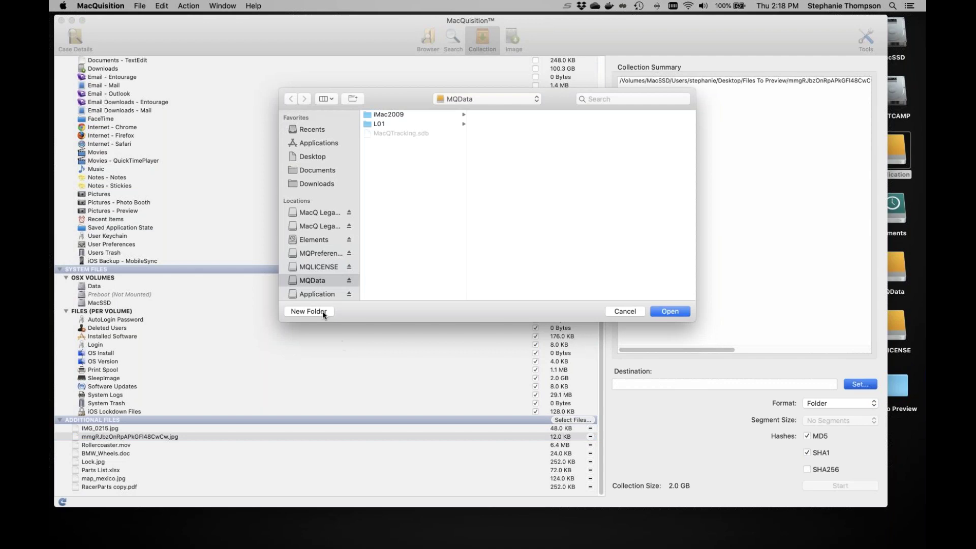
click(378, 123)
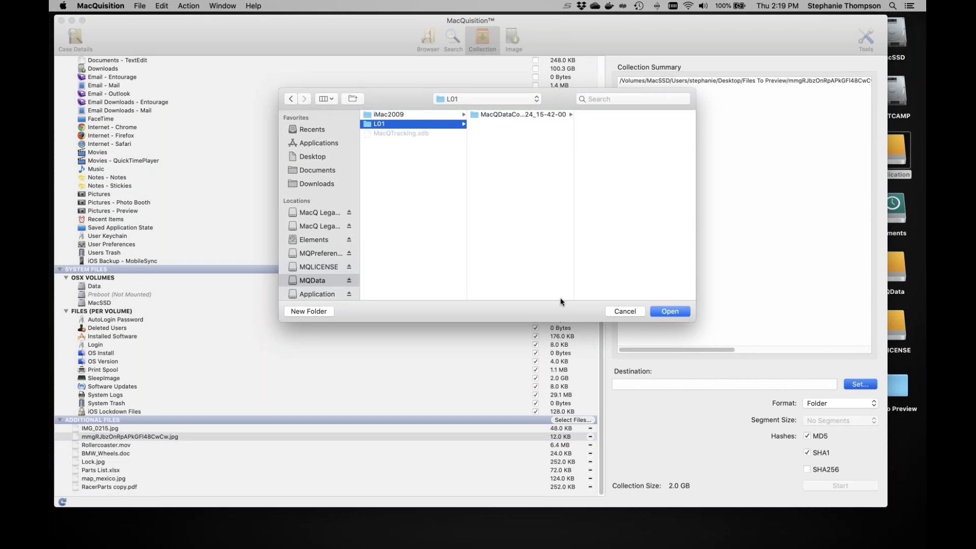
click(633, 314)
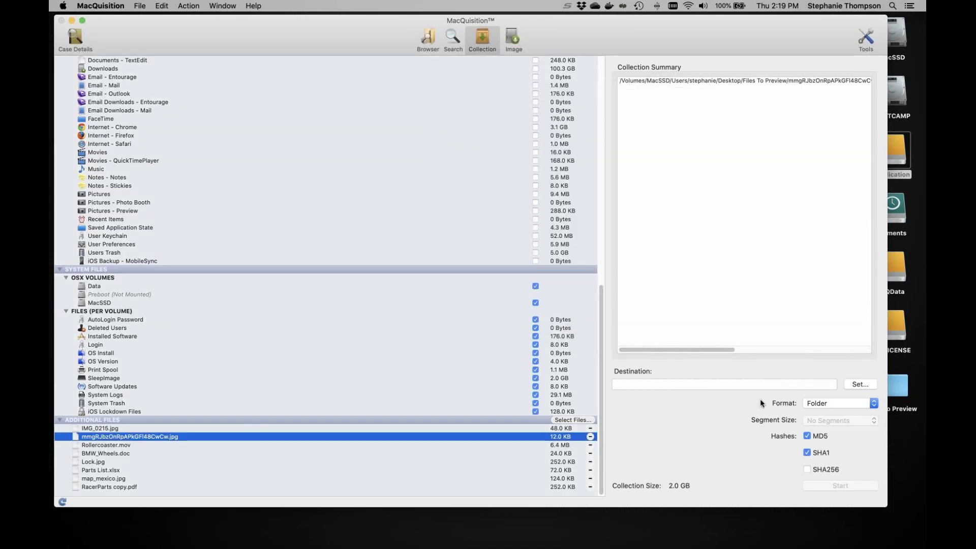
- Set the collection format to L01 and review the available segment sizes, keeping No Segments
click(816, 404)
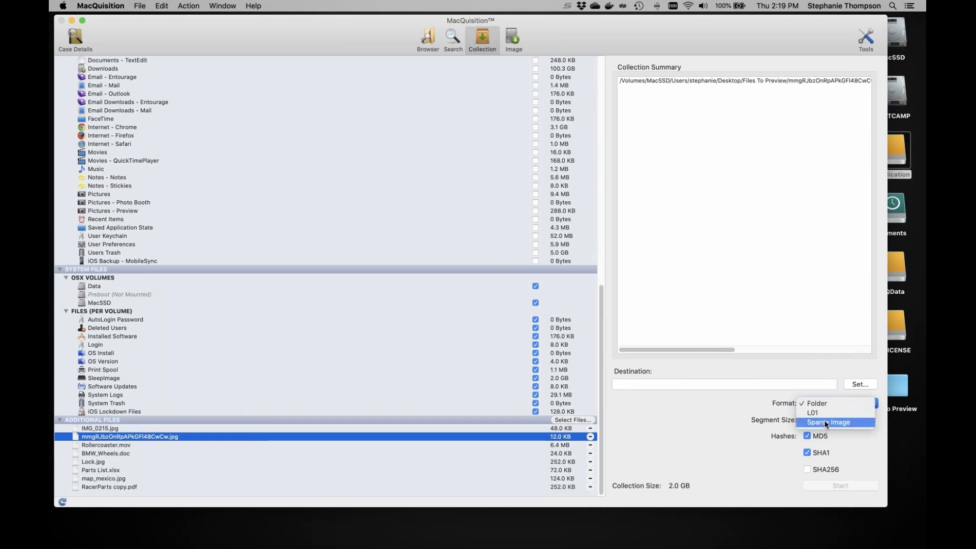
click(810, 412)
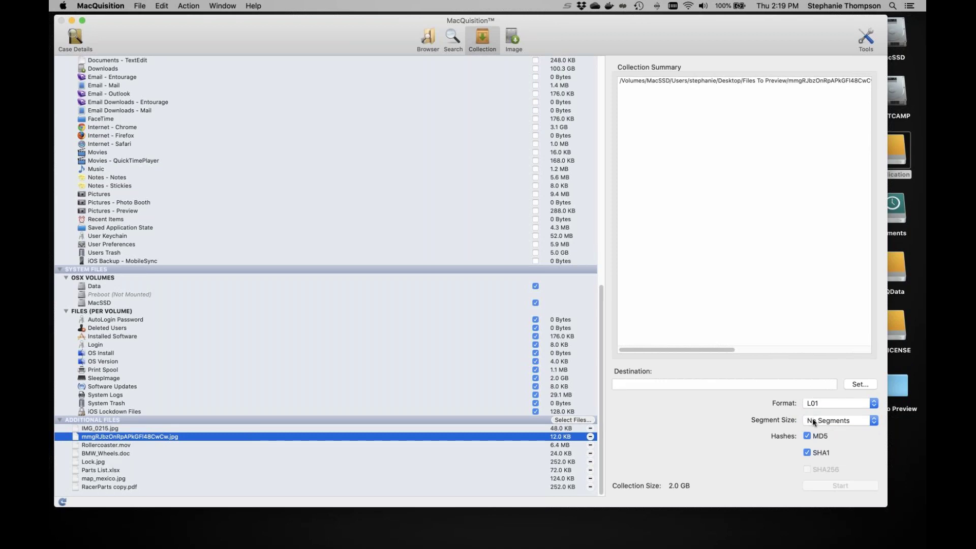
click(819, 422)
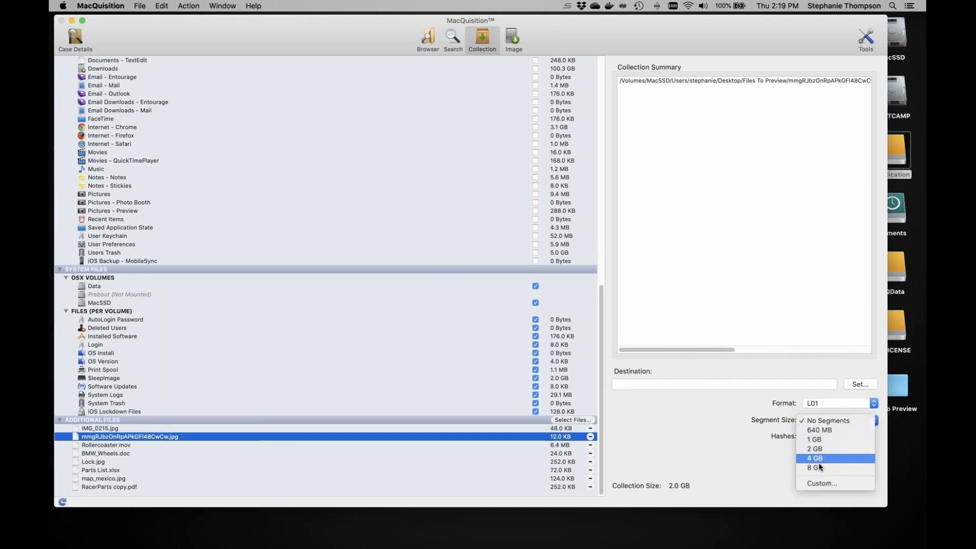
click(761, 464)
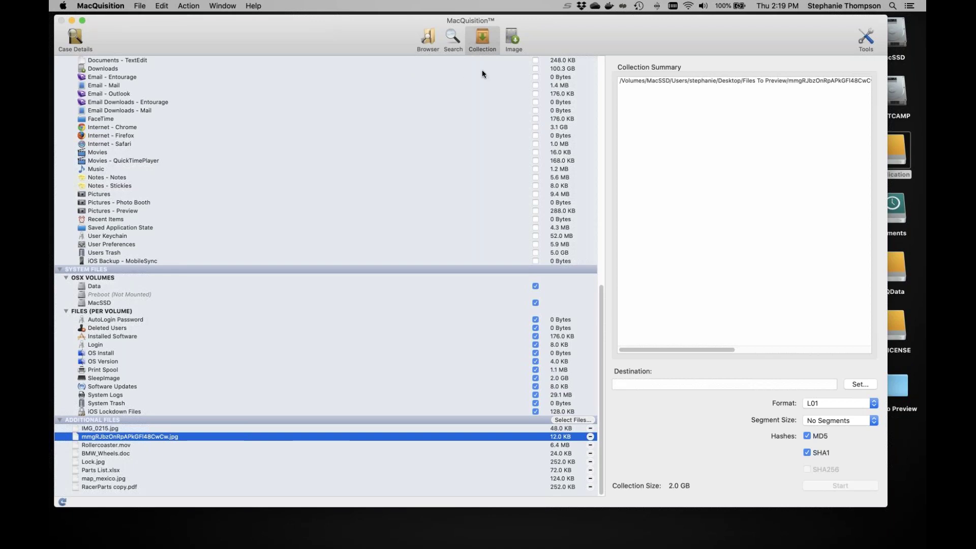
- Show the devices available for imaging and select the disk1 APFS Container
click(510, 38)
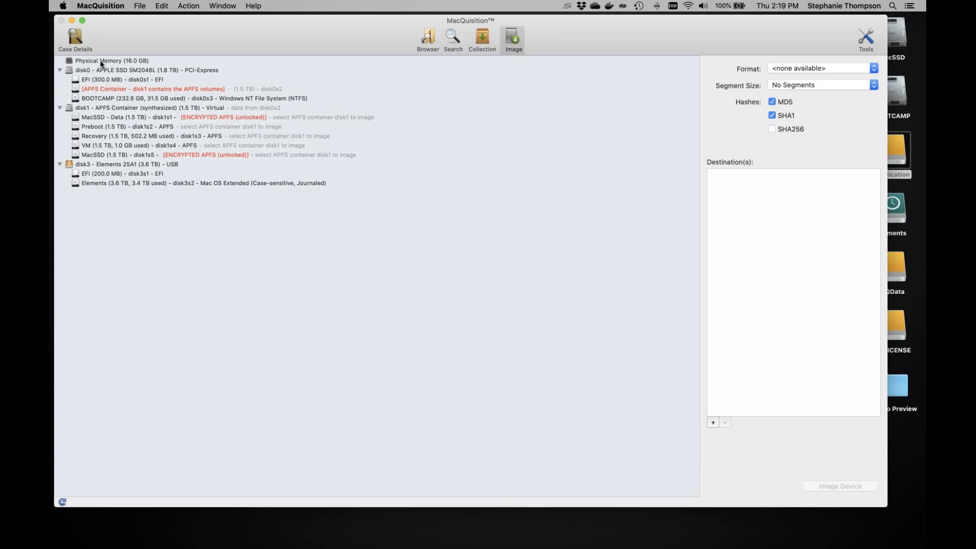
click(121, 108)
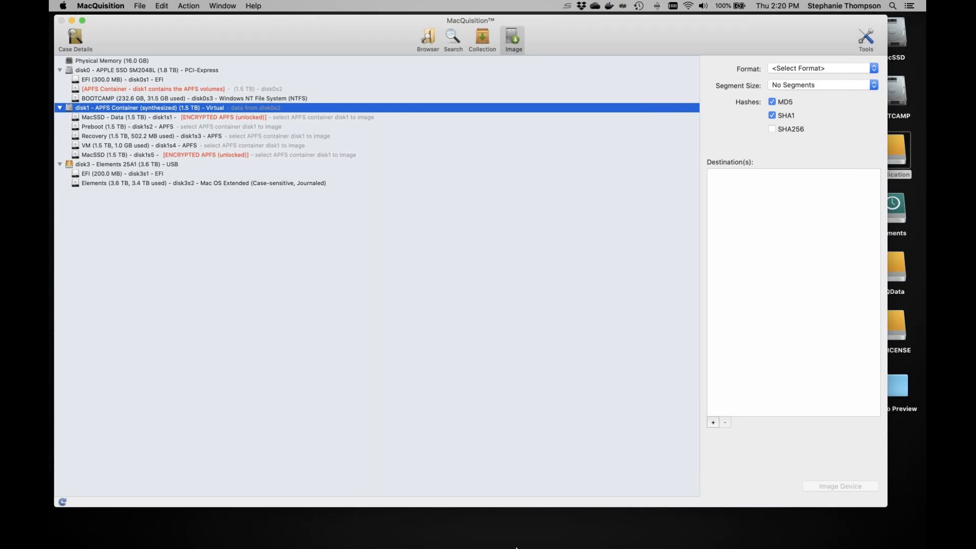
- In Finder, open the existing data collection folder inside L01 on MQData, view Case_Details.log and close the log
mouse_move(516, 547)
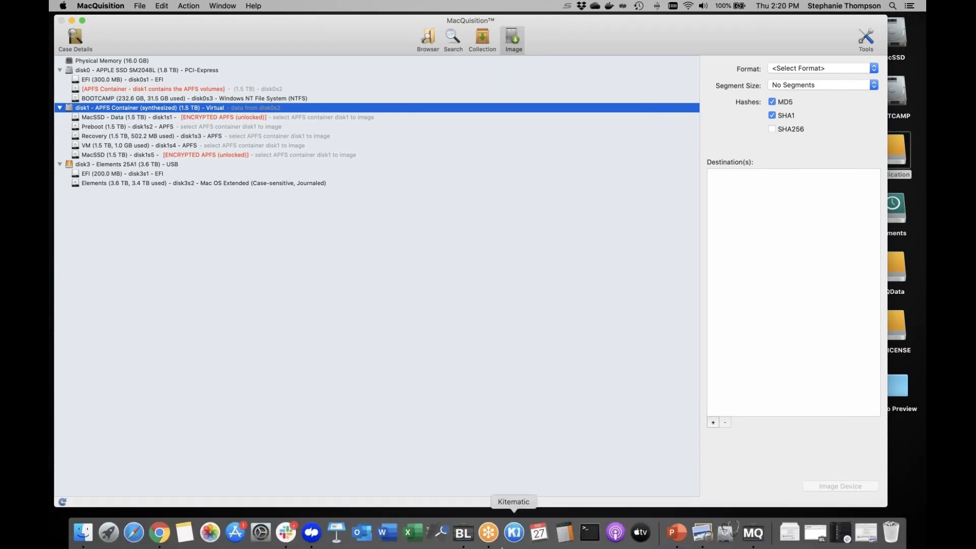
click(87, 535)
scroll(176, 214, down, 5)
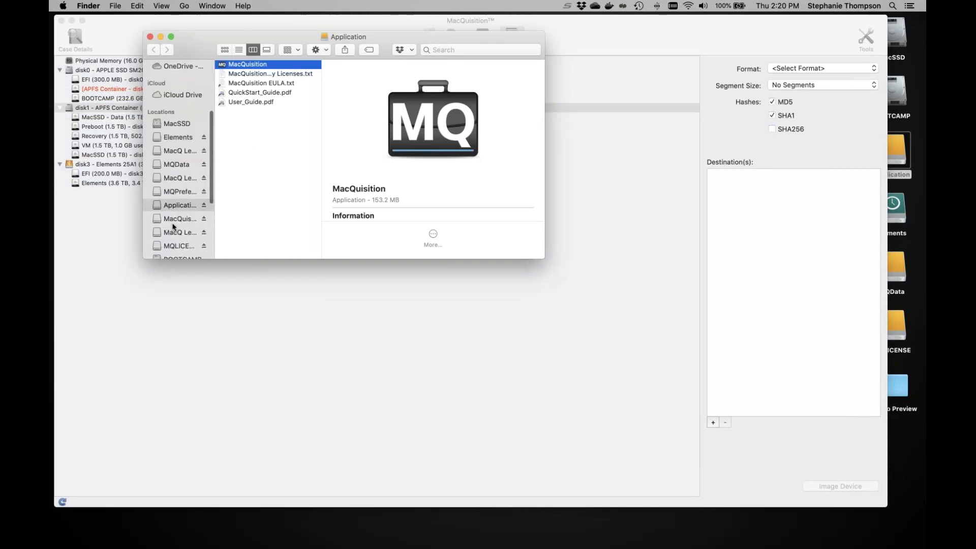
click(173, 164)
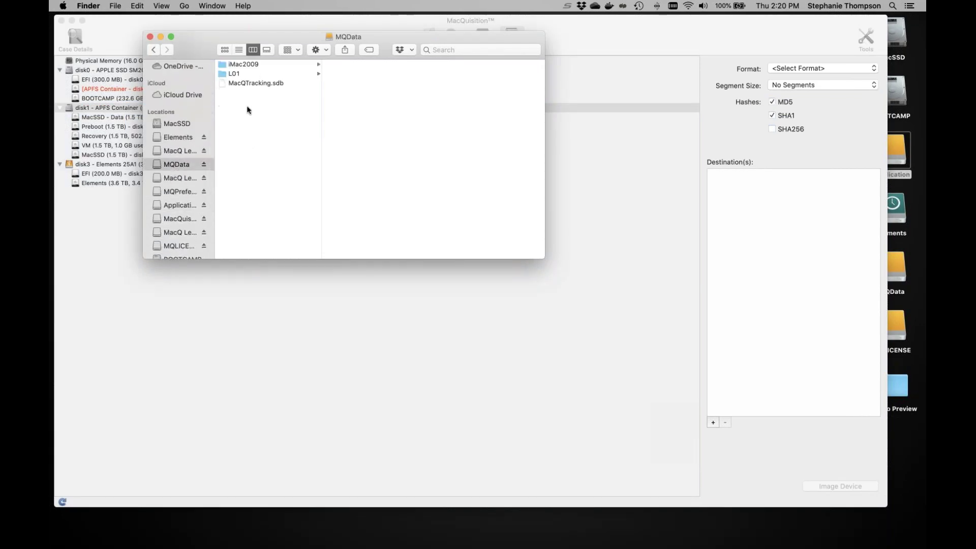
click(239, 72)
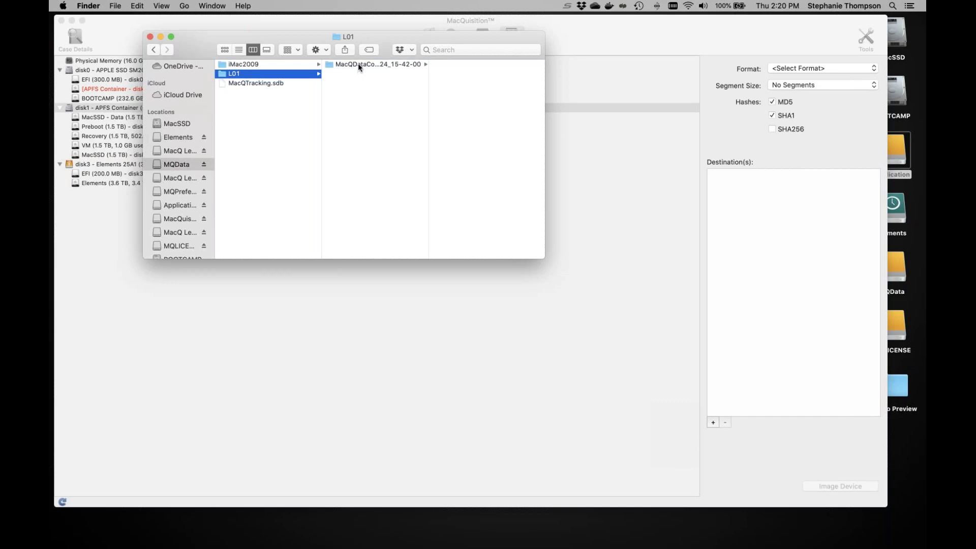
click(357, 64)
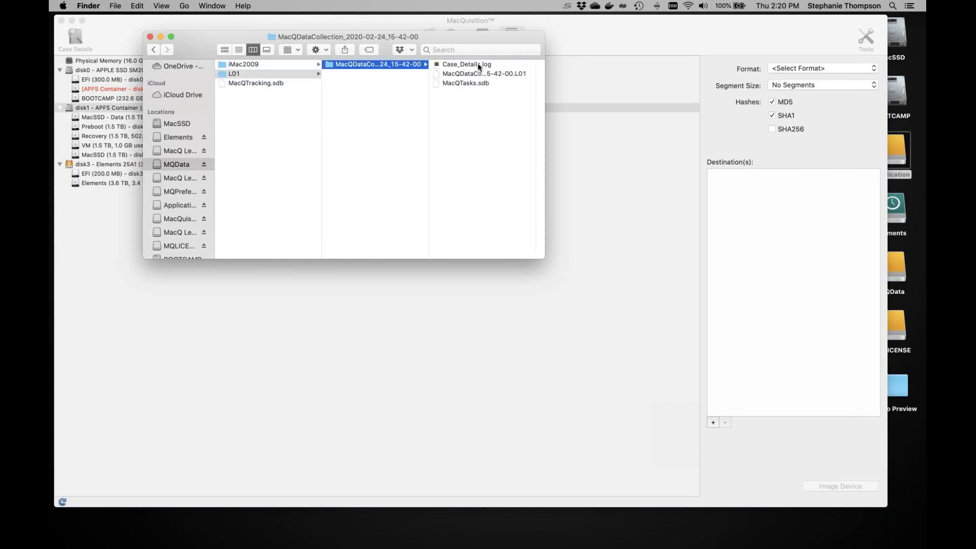
double_click(474, 65)
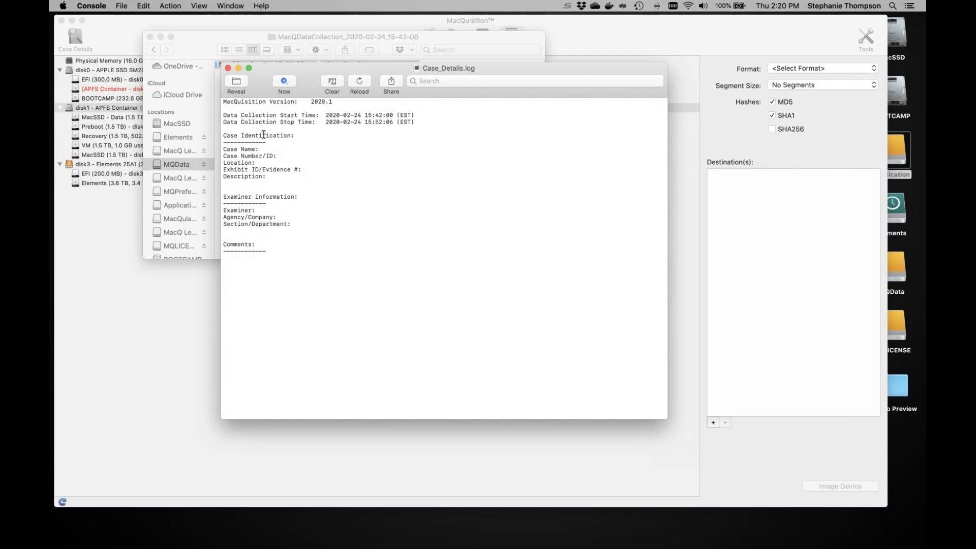
click(228, 68)
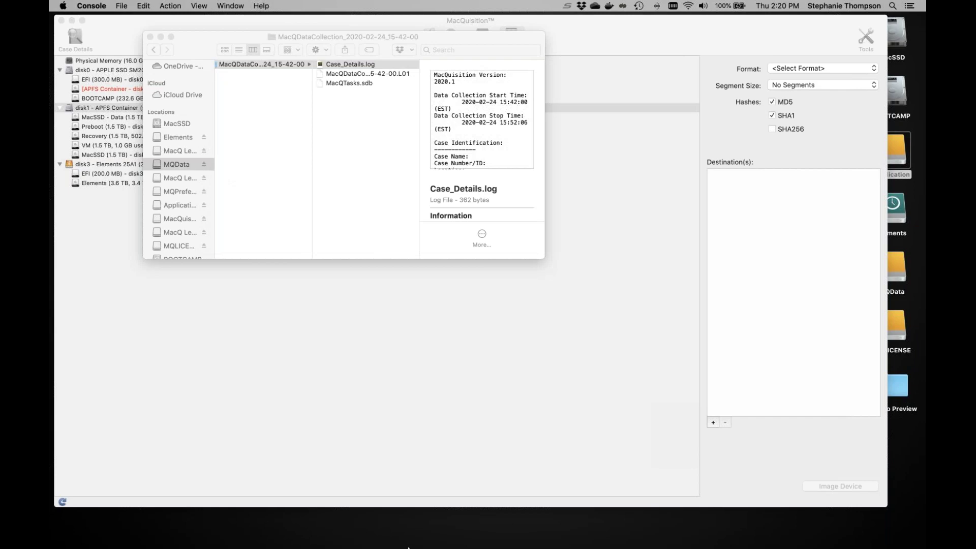
- Switch to BlackLight, open the MQ-L01 case and expand the Files folder of the collected L01 evidence
mouse_move(463, 540)
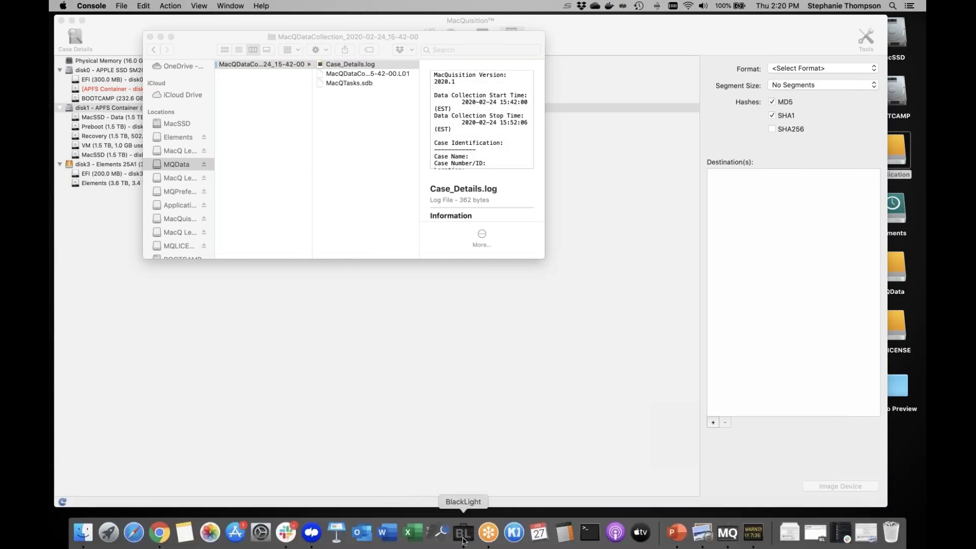
click(463, 539)
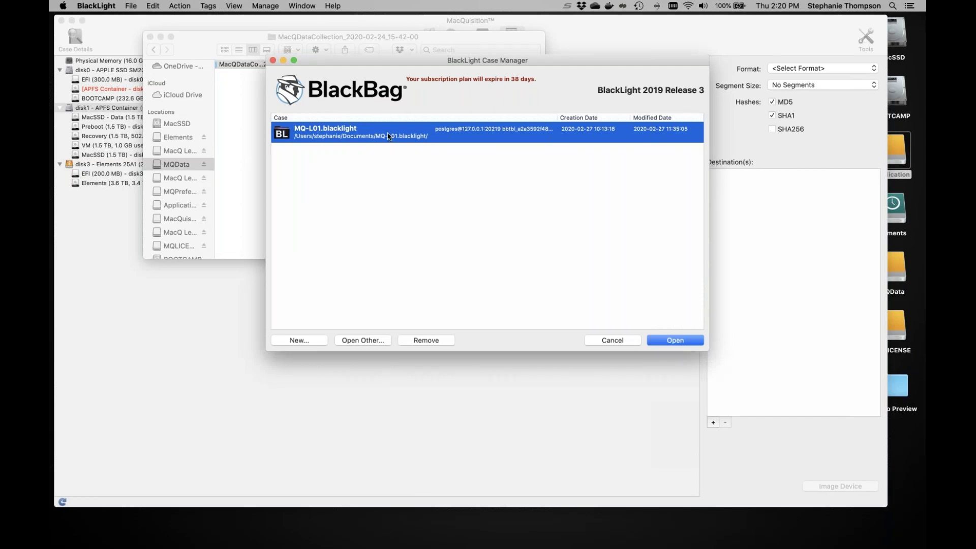
click(678, 339)
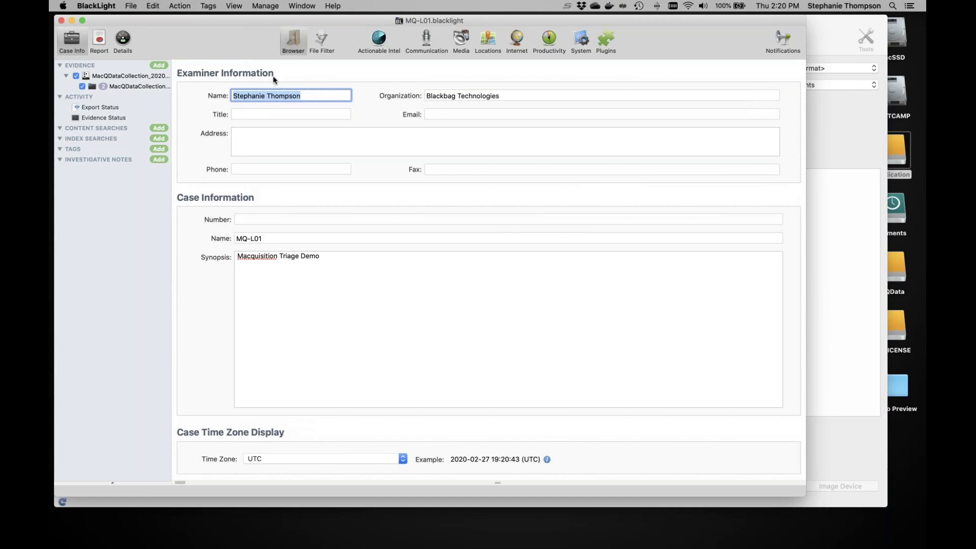
drag(302, 74, 381, 76)
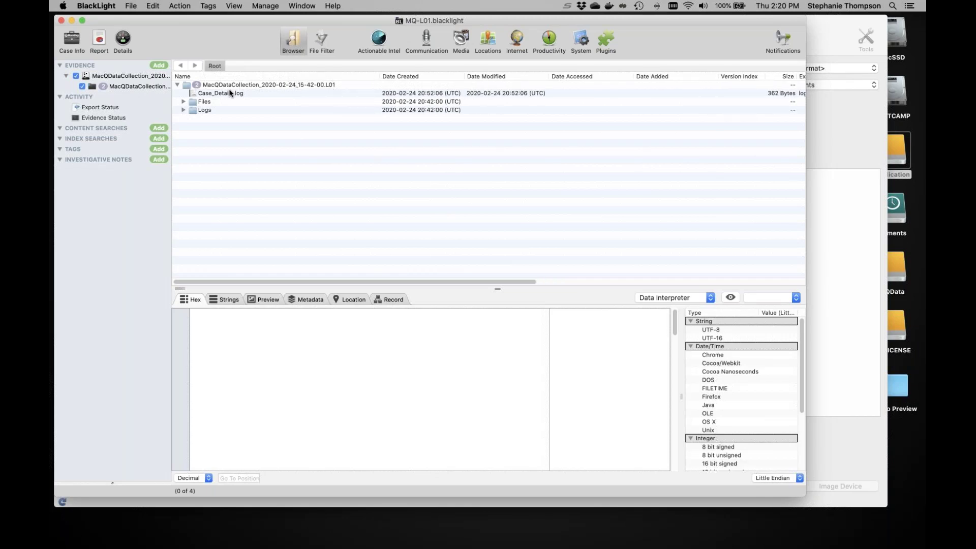
click(183, 102)
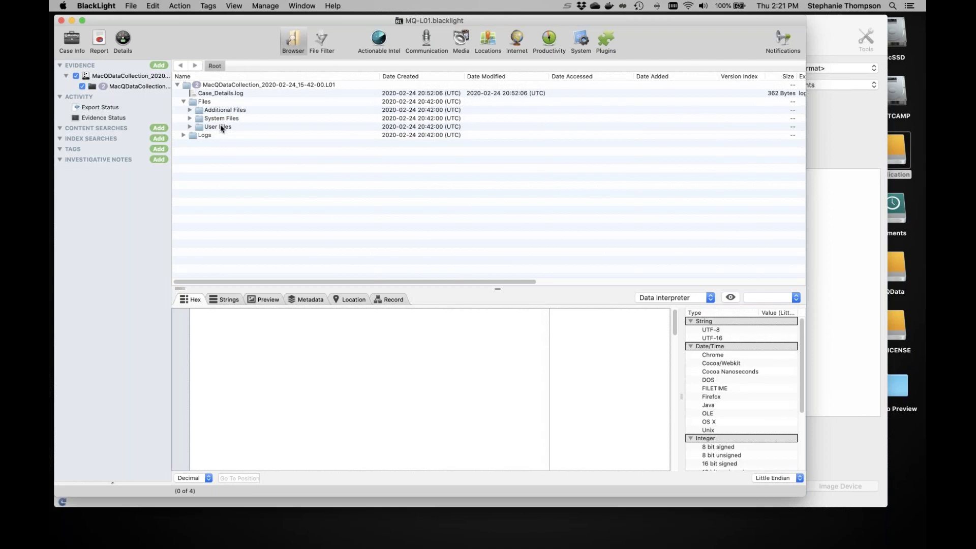
- Switch back to MacQuisition and review the collection categories down to the additional files
click(856, 140)
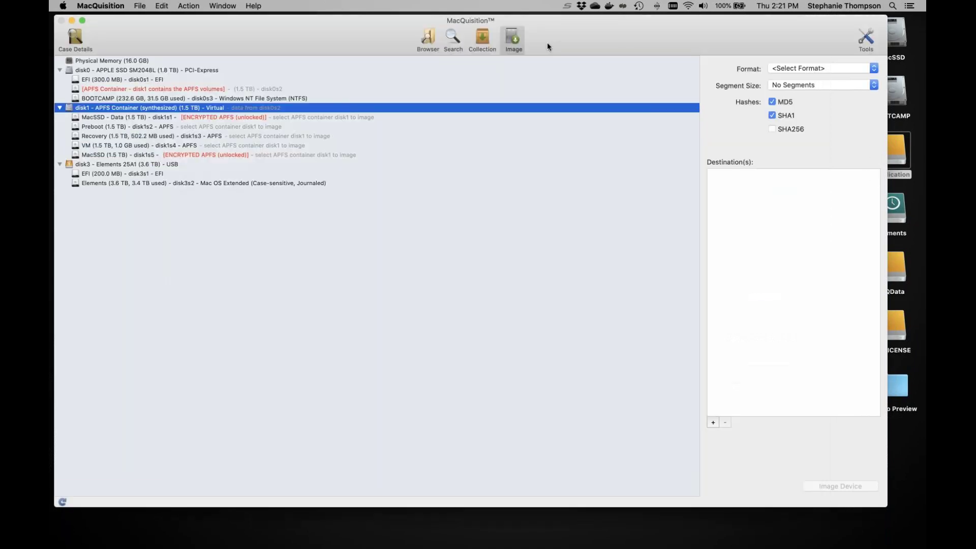
click(483, 39)
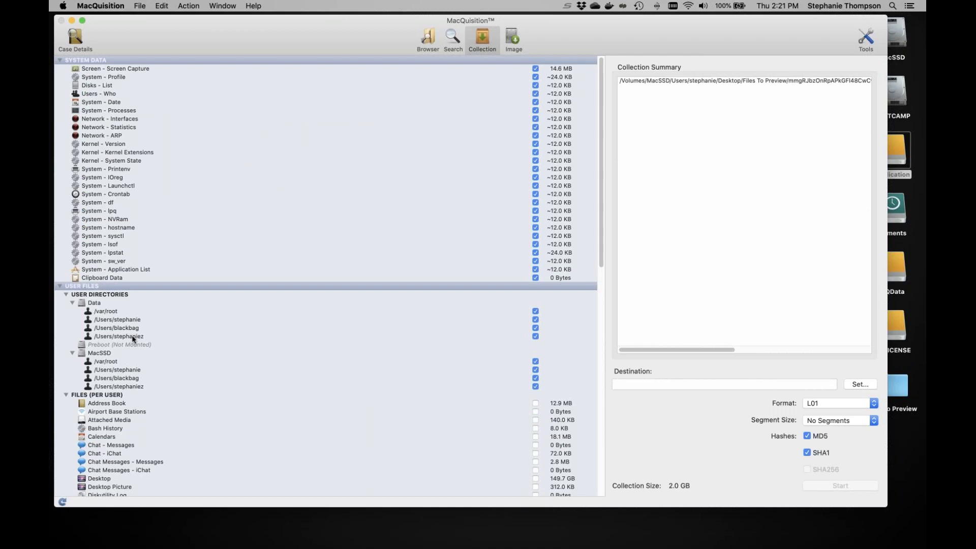
scroll(133, 338, down, 10)
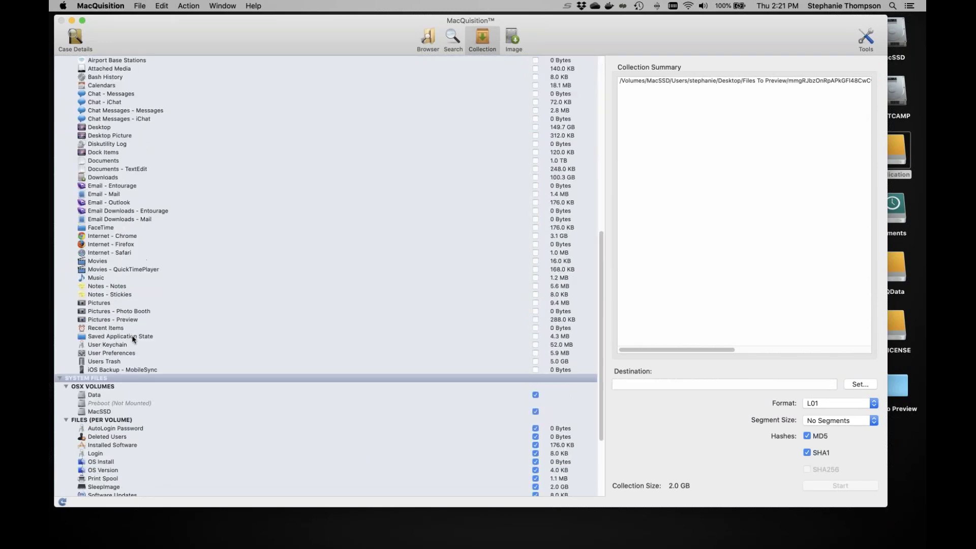
scroll(132, 339, down, 5)
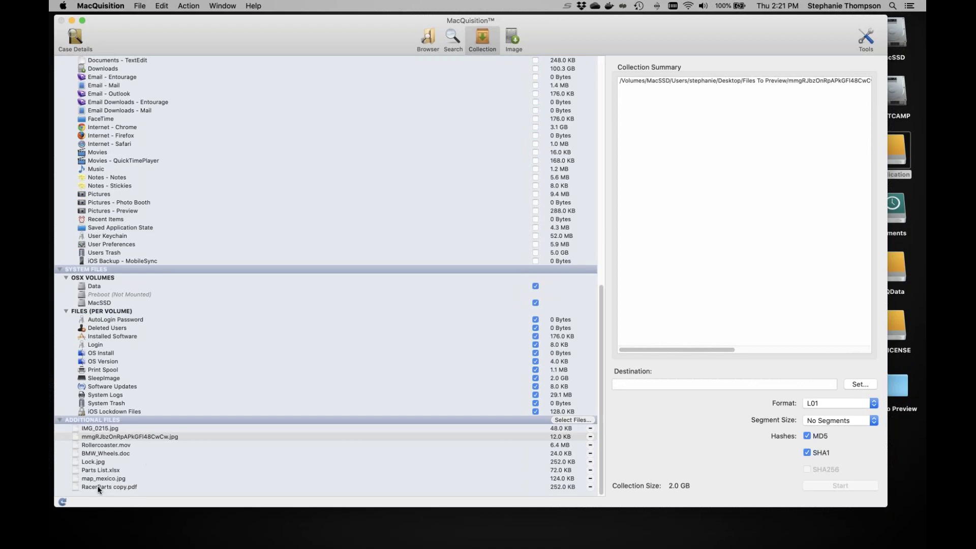
- Return to BlackLight and expand Additional Files through Volumes, MacSSD and Users to the user's Desktop folder
mouse_move(315, 547)
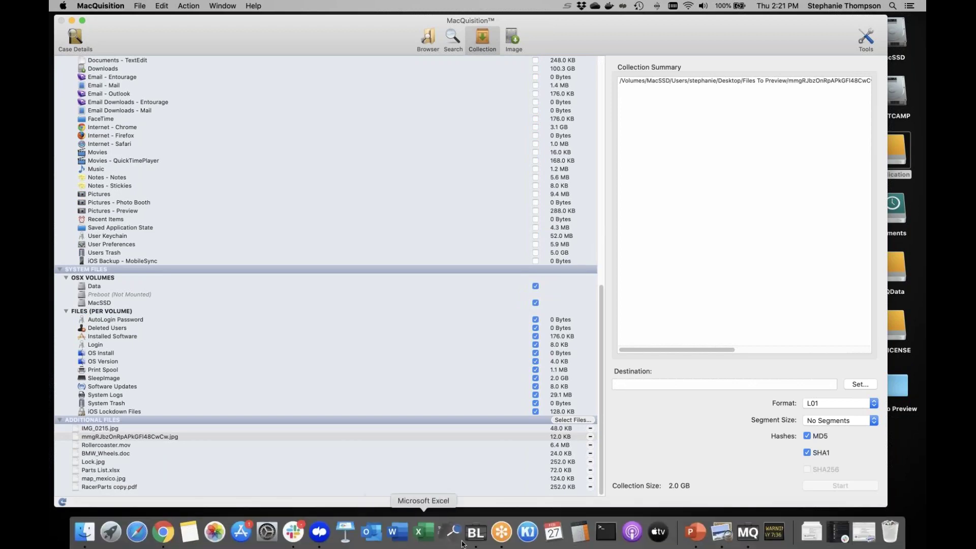
click(477, 533)
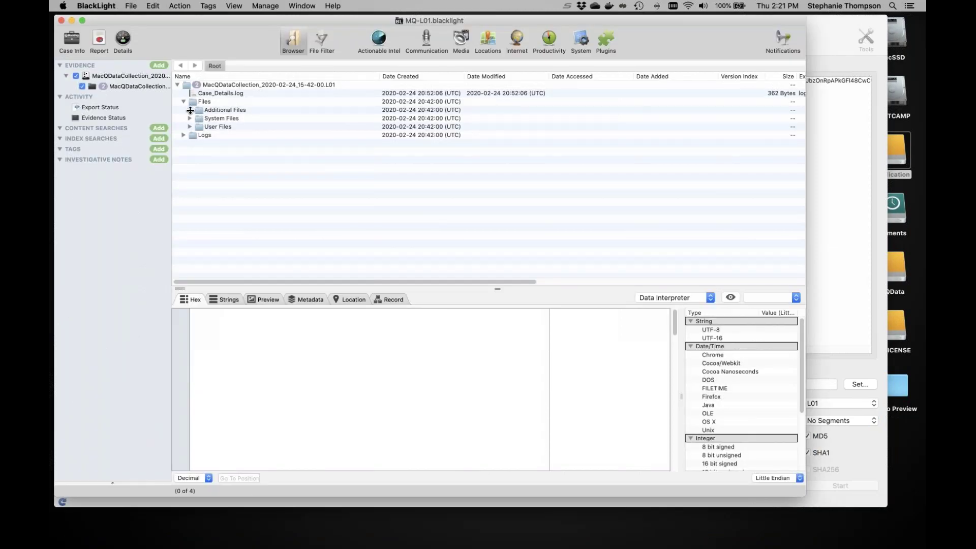
click(190, 110)
click(196, 118)
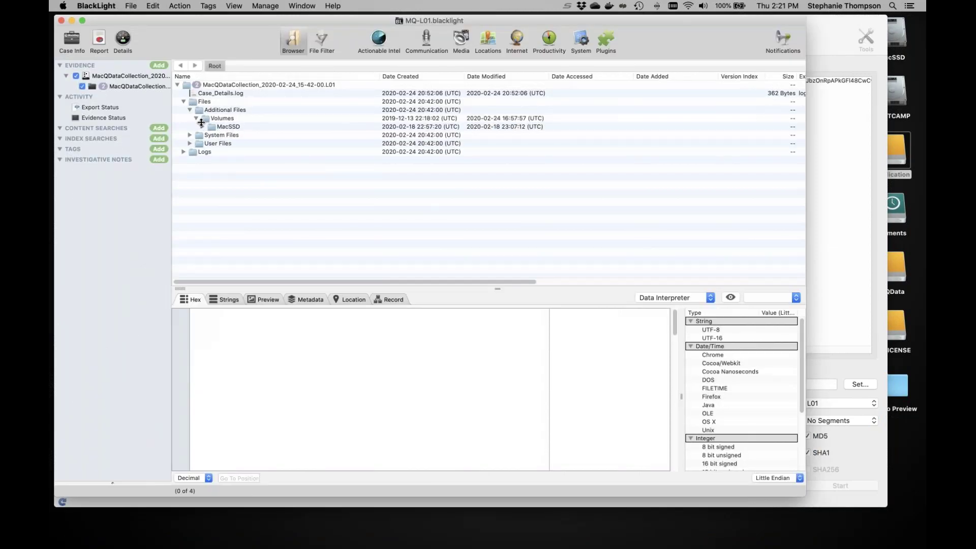
click(202, 128)
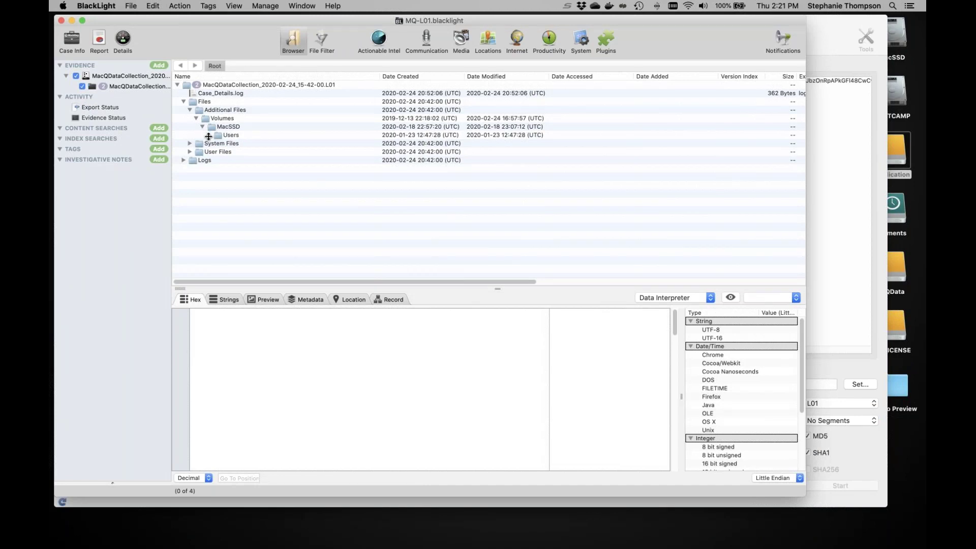
click(208, 135)
click(215, 143)
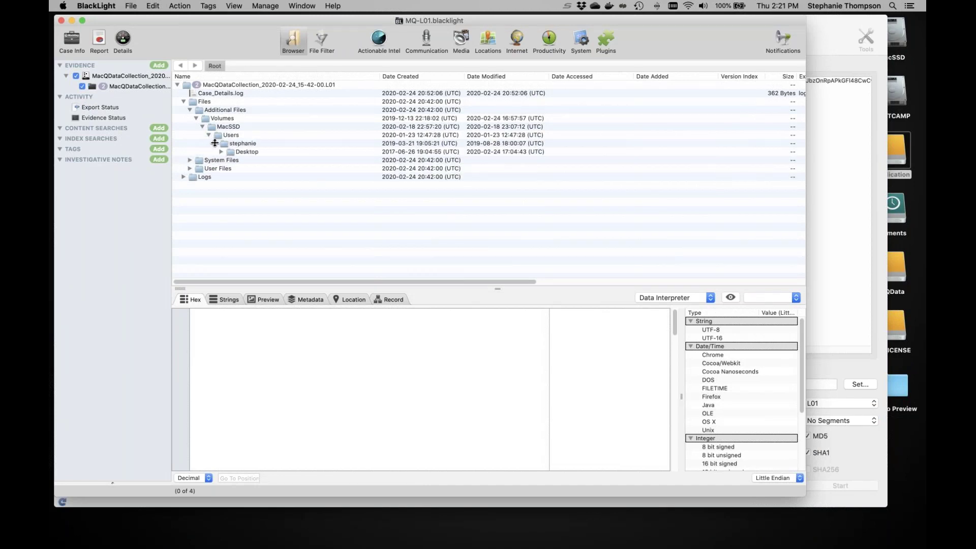
click(223, 152)
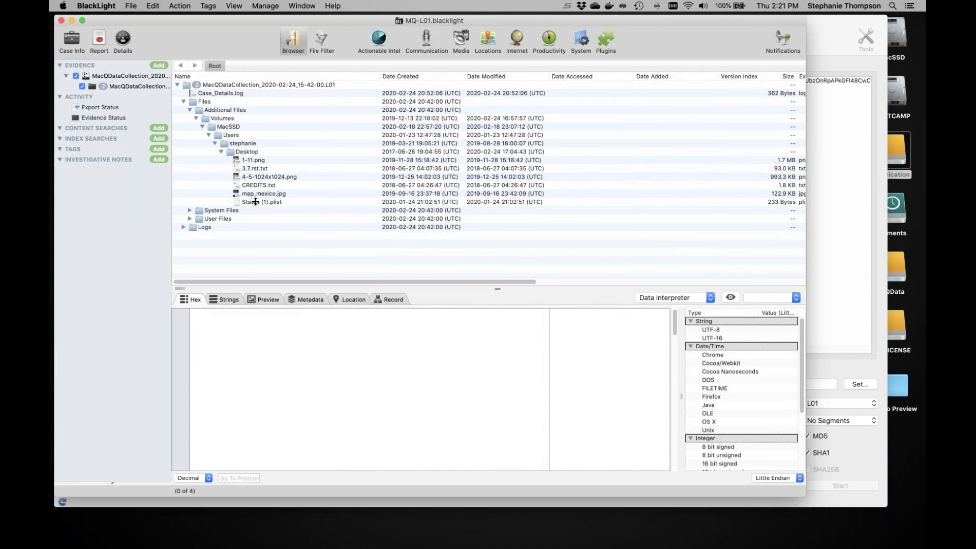
- Inspect the image preview and the metadata of 1-11.png in the collected Desktop folder
click(253, 160)
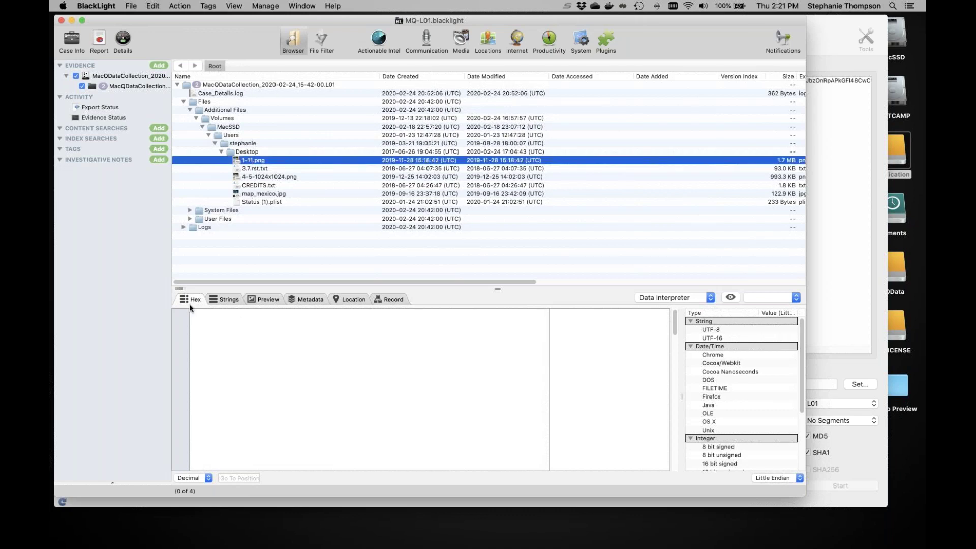
click(265, 300)
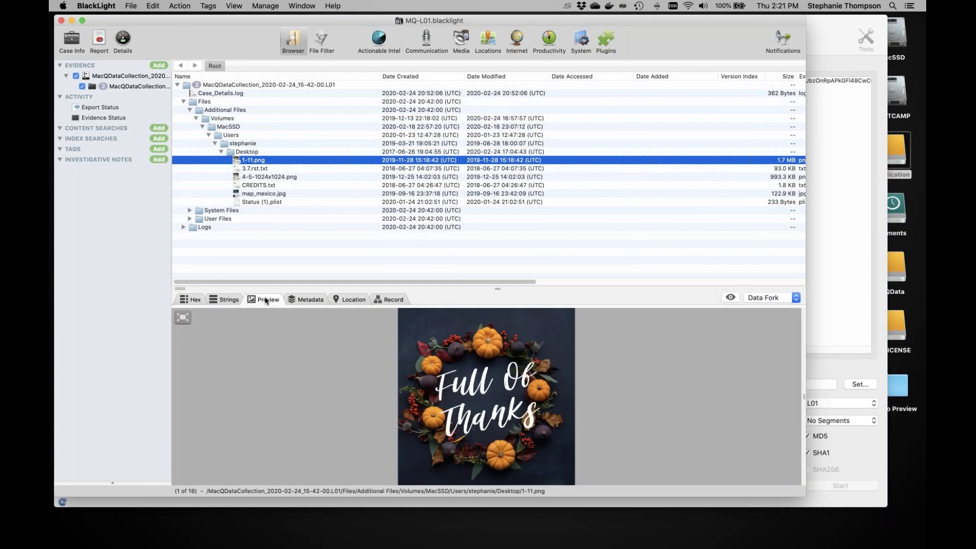
click(305, 301)
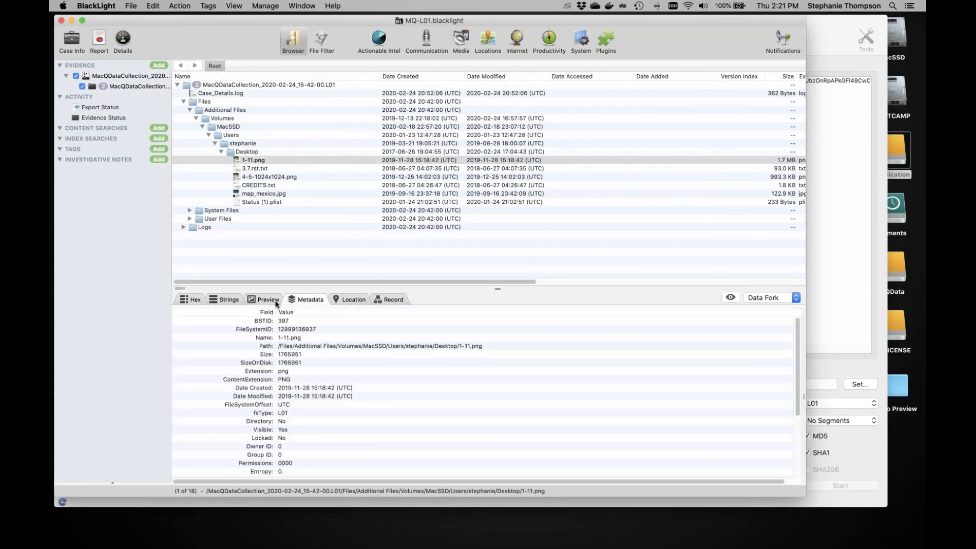